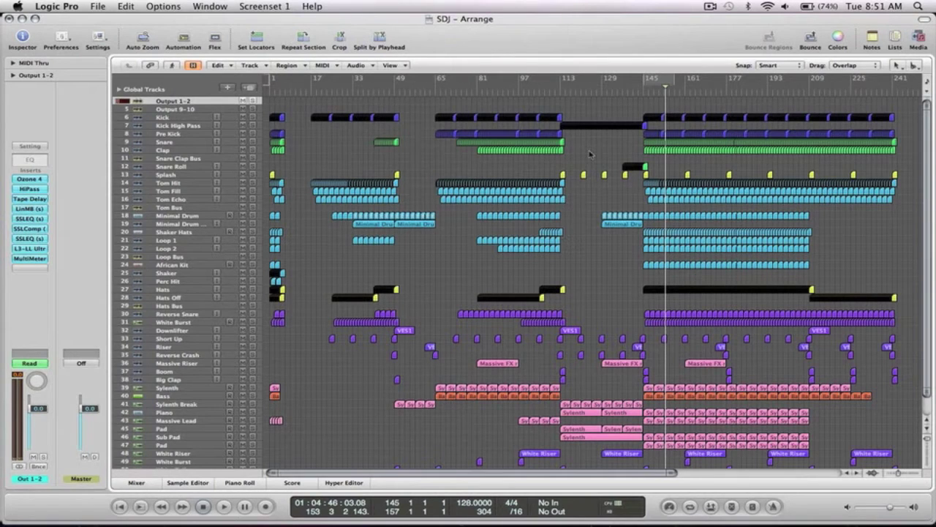
Open the output channel's Ozone 4 insert without loading a preset, examine its loudness maximizer settings, and close it
drag(833, 447, 390, 85)
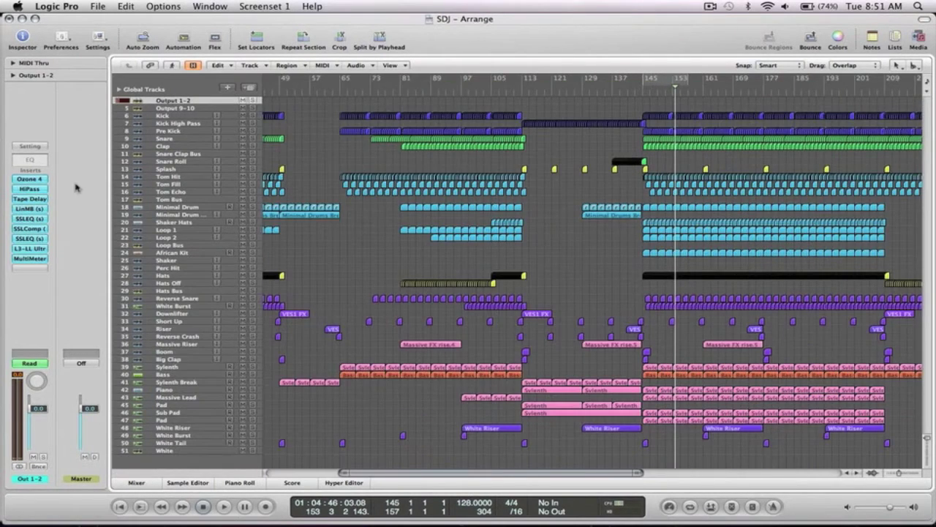
click(39, 183)
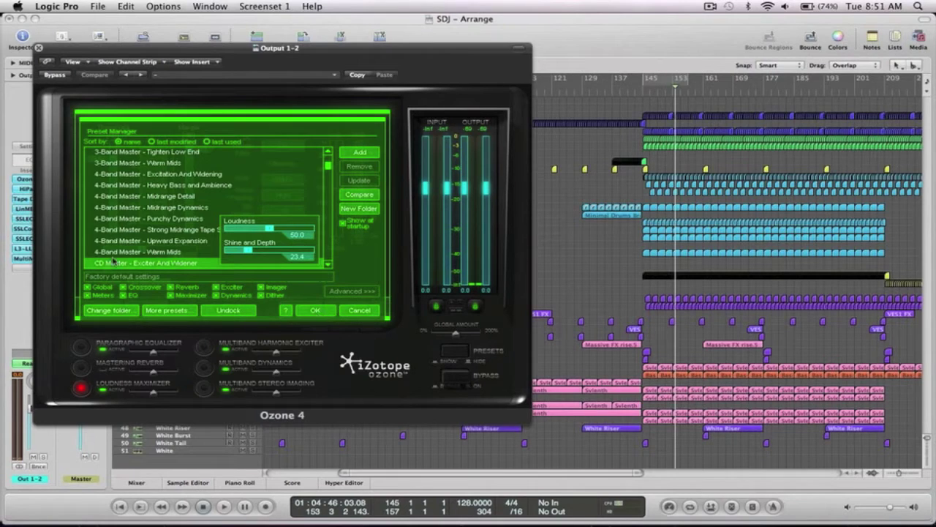
click(320, 312)
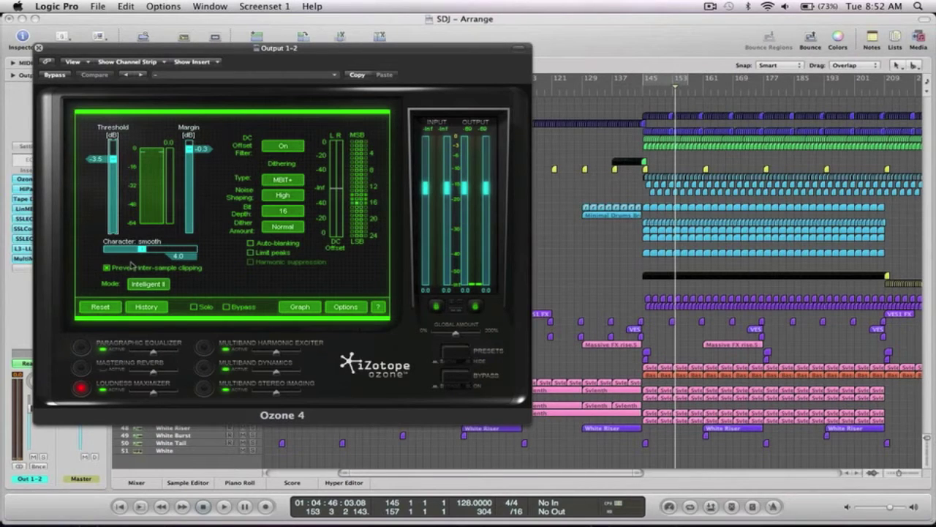
click(39, 49)
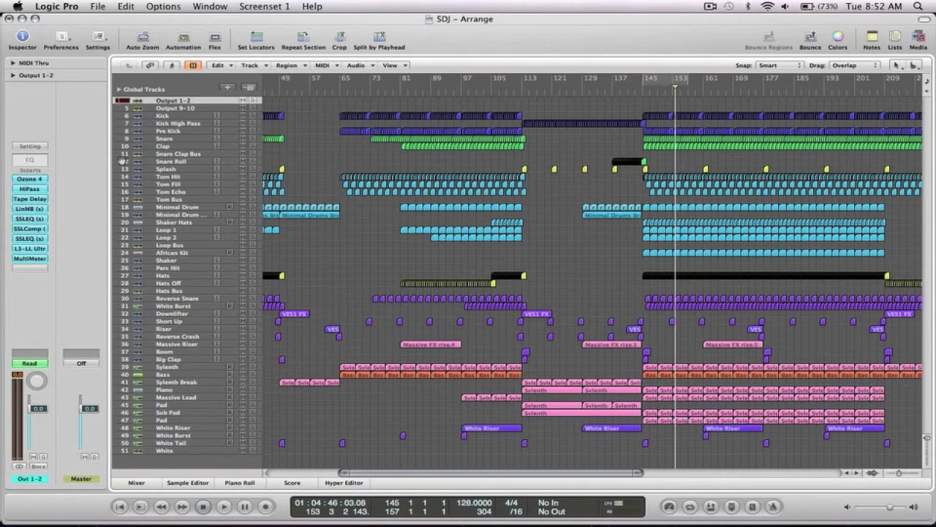
Open the output channel's High Pass Filter and Tape Delay inserts and place the Tape Delay window below the filter
click(34, 190)
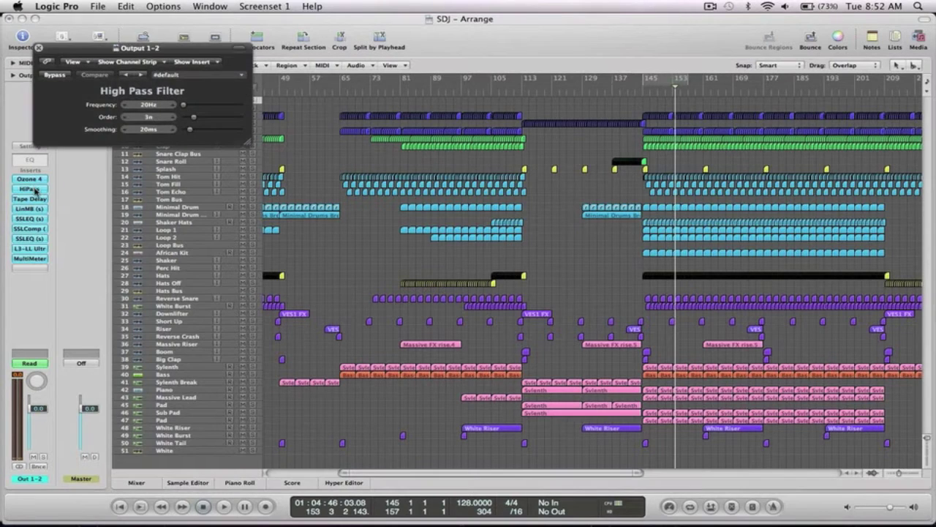
click(32, 200)
drag(101, 59, 108, 151)
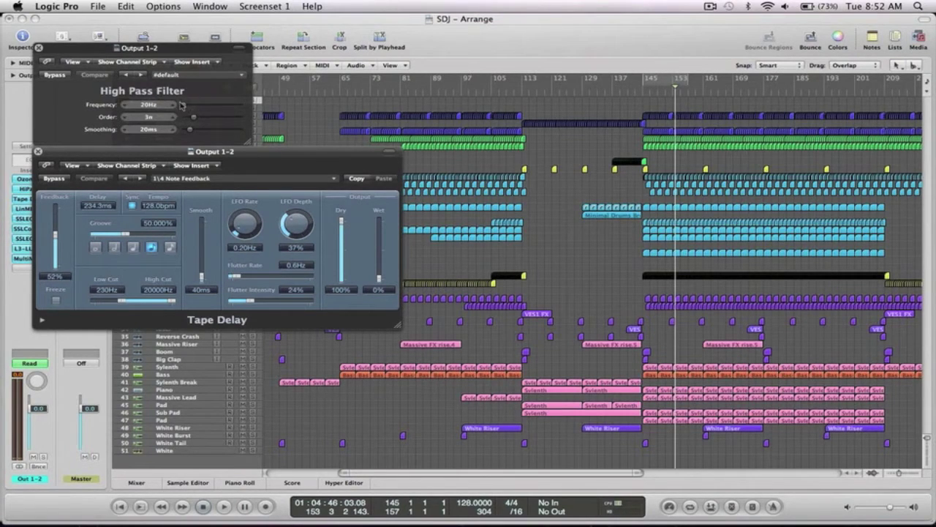
Play the build-up into bar 145 to watch the filter frequency and delay wet automation, and close both plug-in windows
click(620, 90)
key(space)
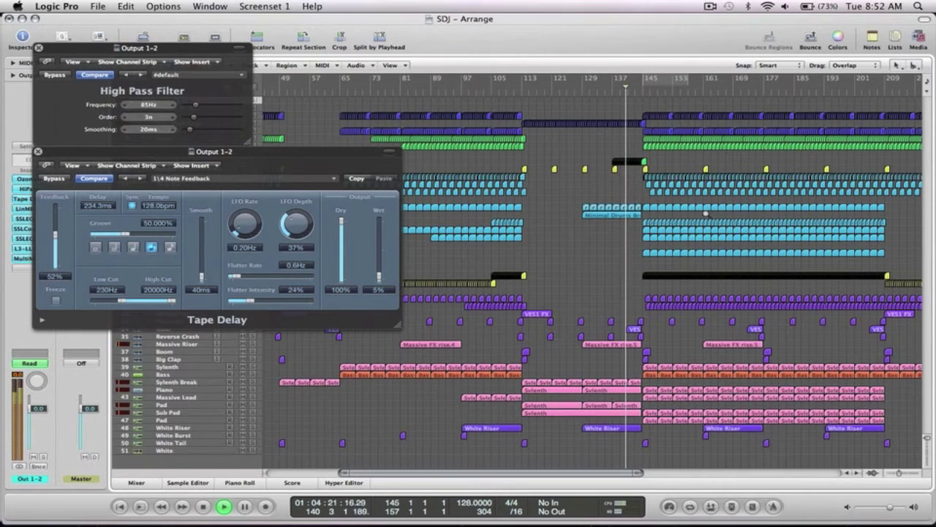
key(z)
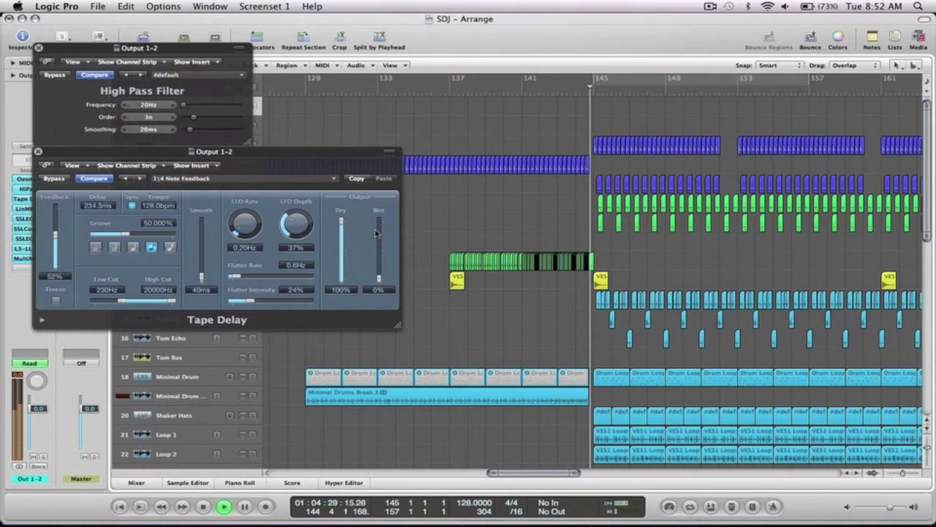
key(space)
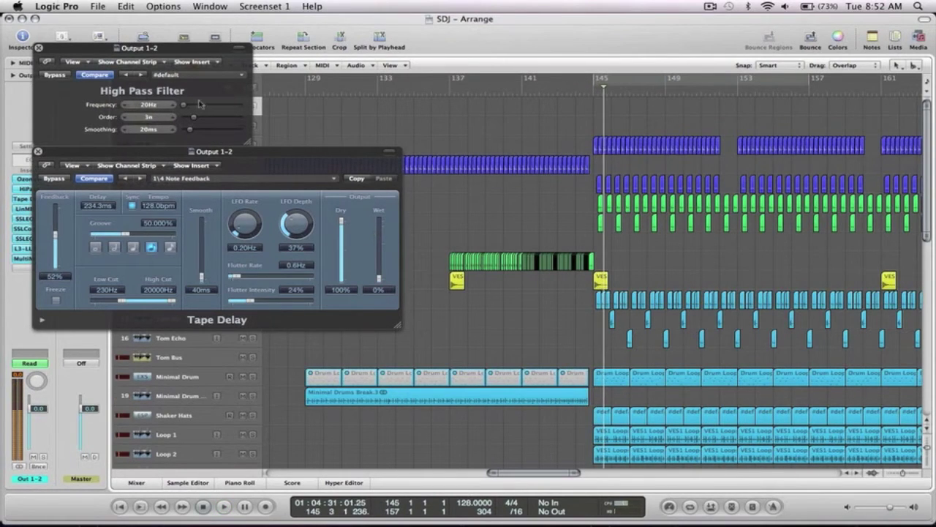
click(40, 49)
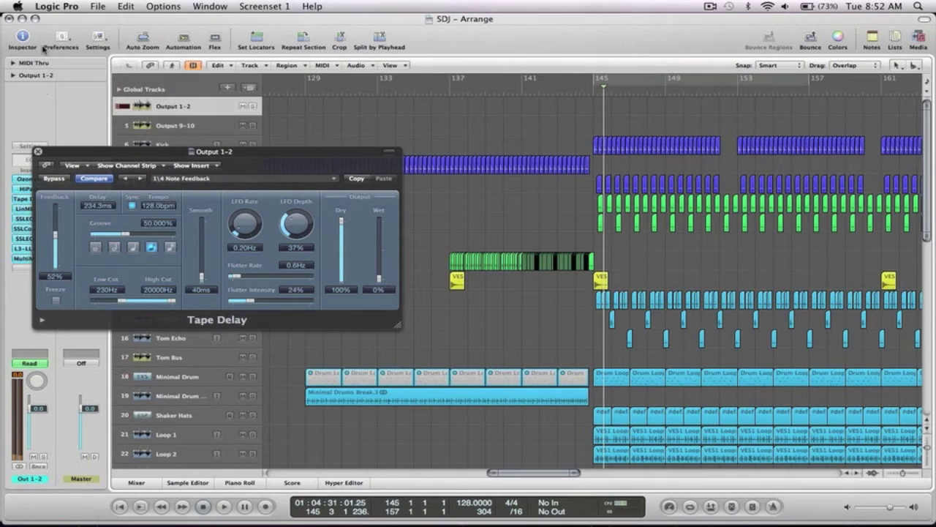
click(38, 153)
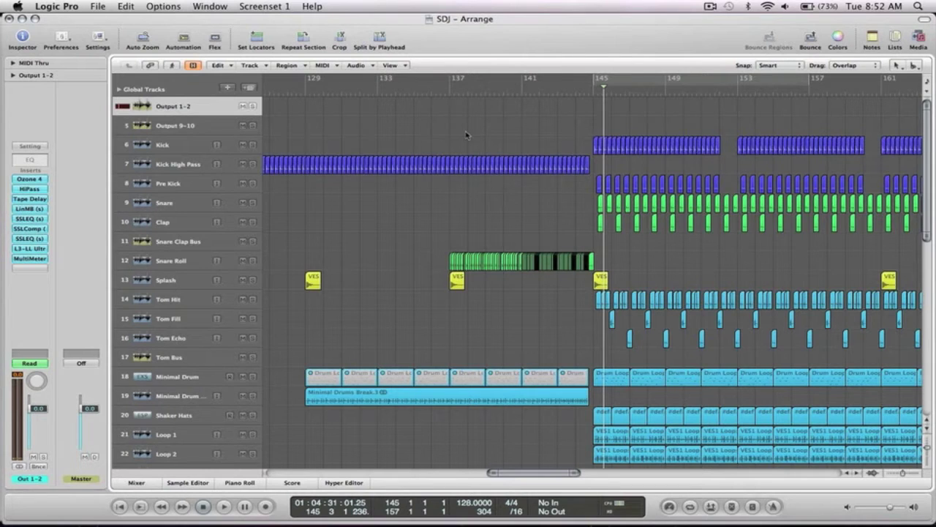
Enlarge the Output 1-2 track to examine its automation curves across the arrangement, and return it to normal size
click(259, 106)
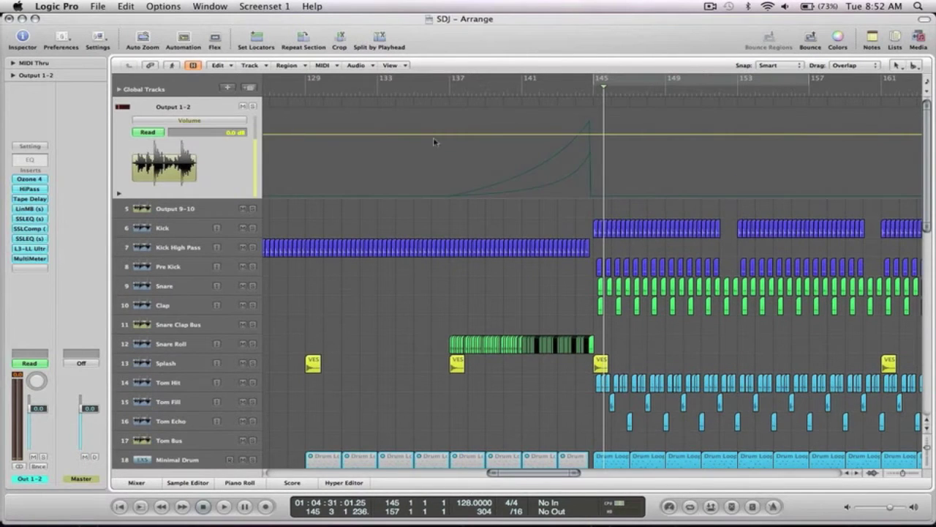
scroll(434, 141, right, 10)
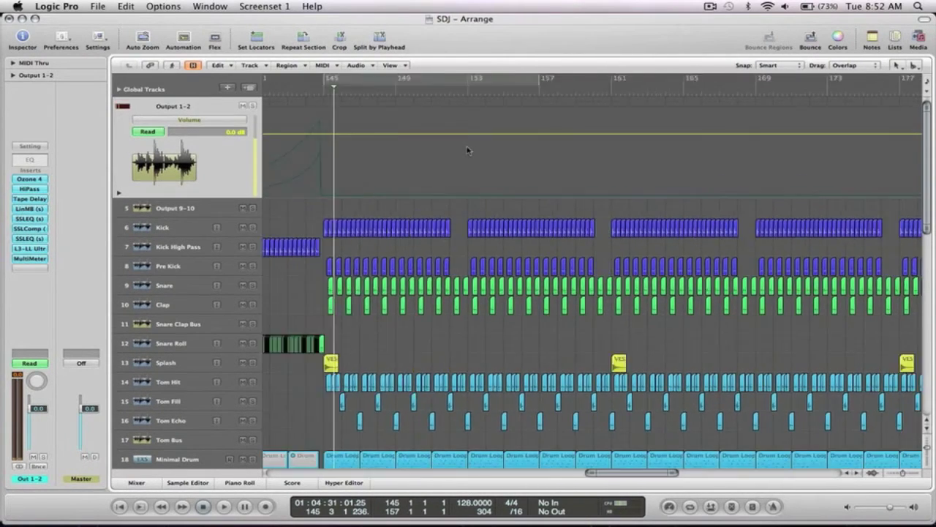
scroll(468, 151, left, 20)
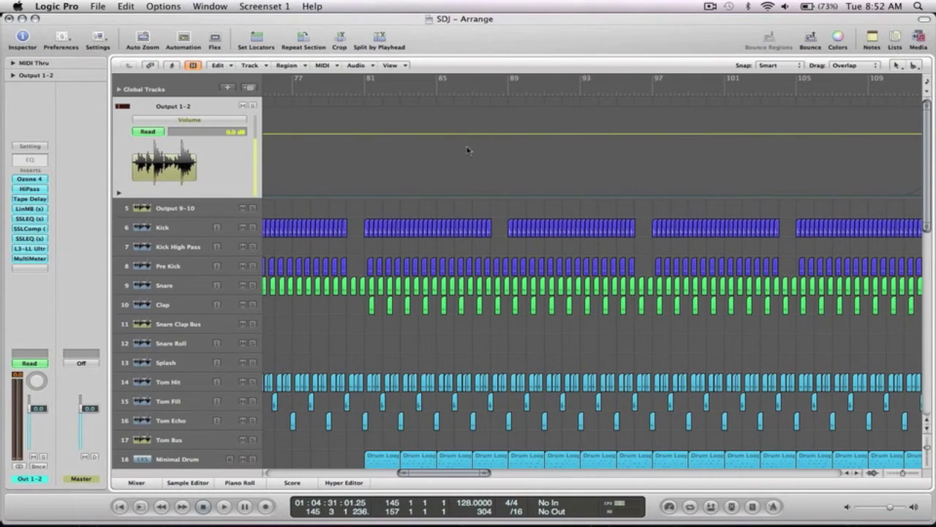
key(z)
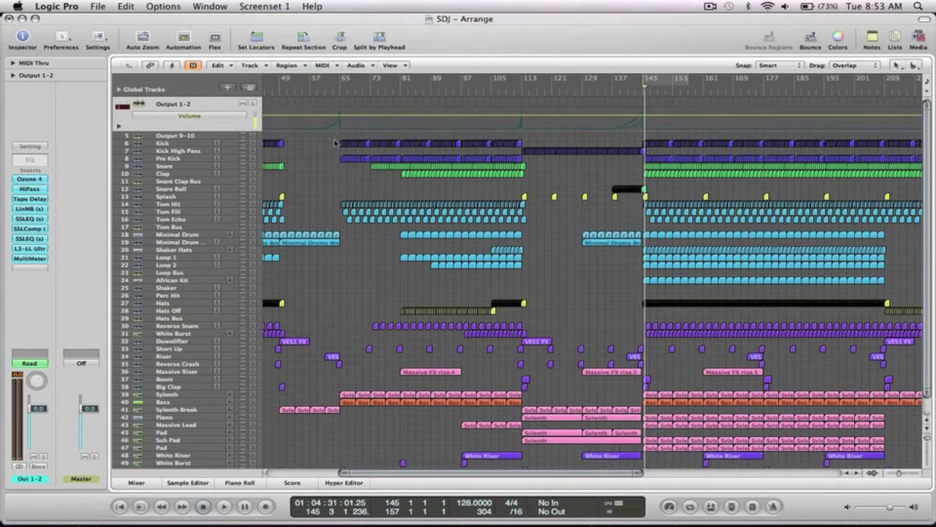
scroll(417, 201, left, 15)
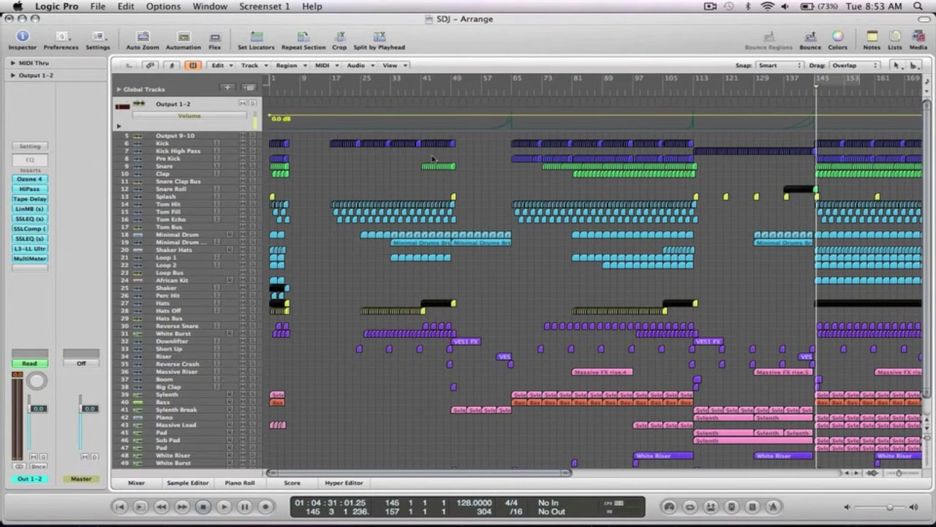
scroll(490, 157, right, 15)
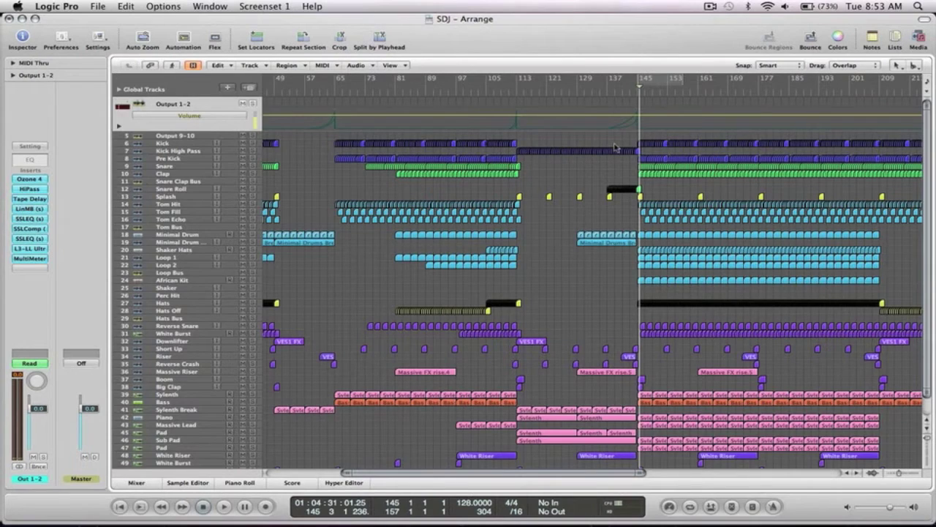
scroll(615, 147, down, 3)
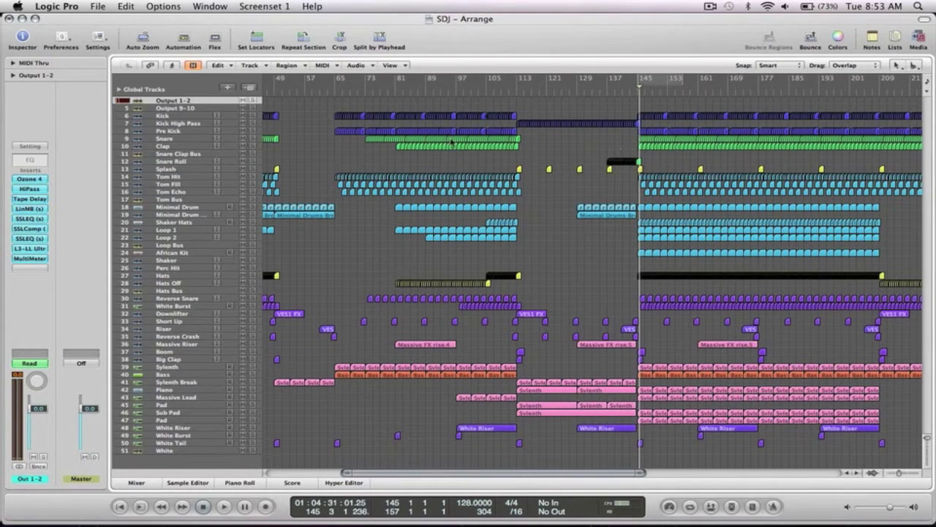
Open the output channel's LinMB multiband compressor, cycle bars 145 to 161, and start playback of the loop
click(27, 210)
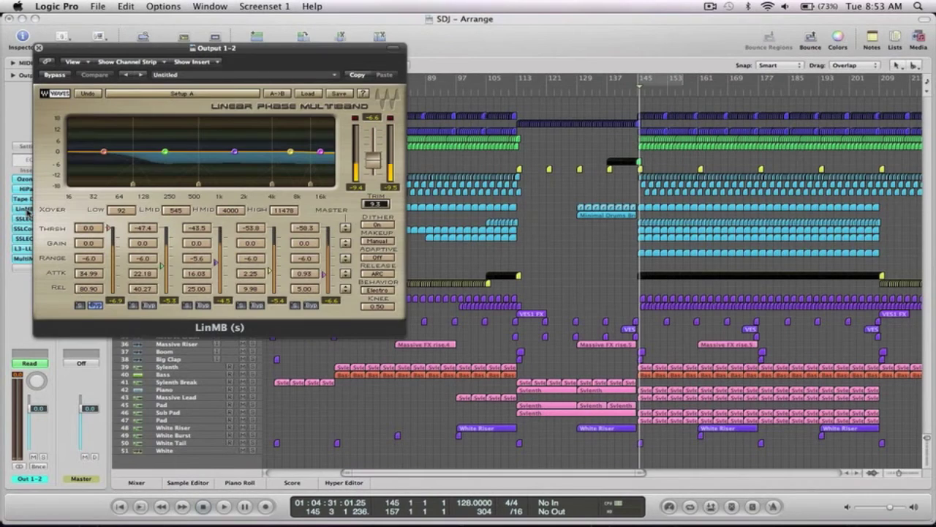
drag(271, 51, 351, 81)
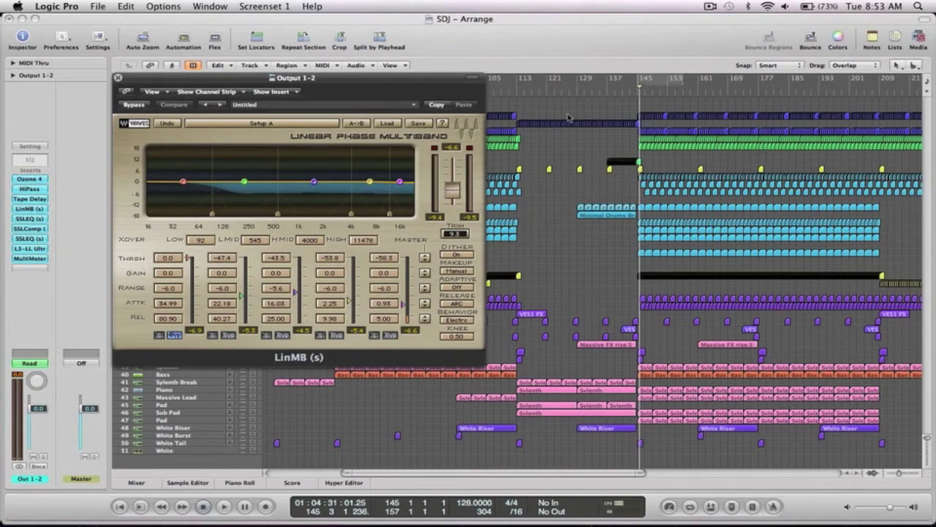
click(670, 80)
drag(683, 79, 698, 79)
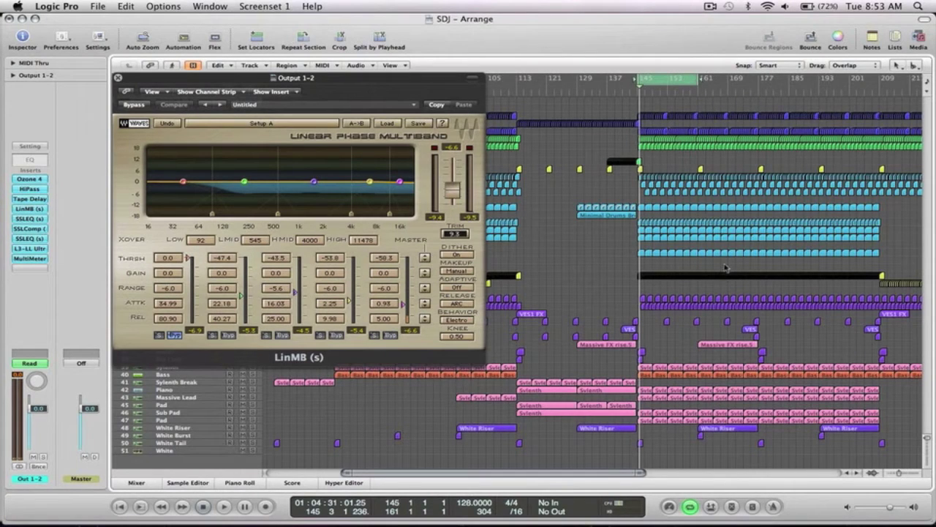
key(space)
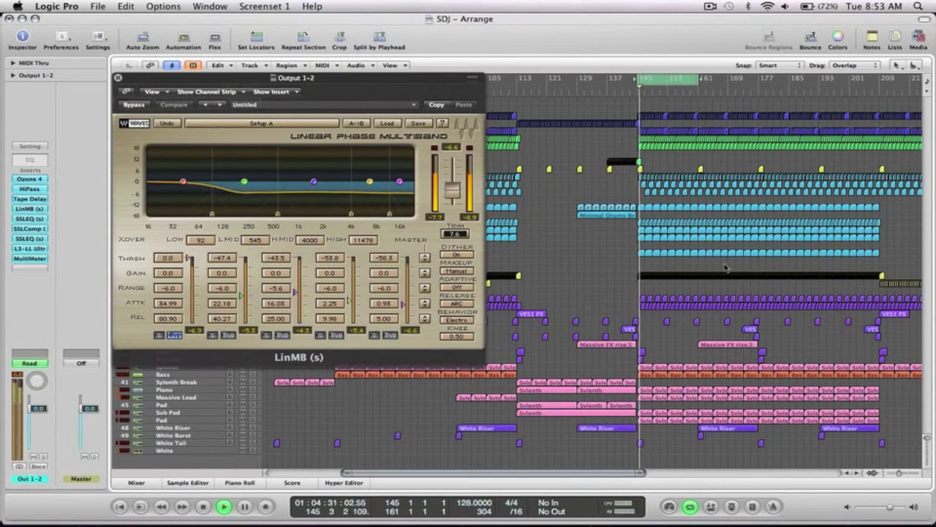
Bypass both SSLEQ inserts, the SSLComp and the L3-LL limiter on the output channel
alt+click(29, 248)
alt+click(30, 238)
alt+click(29, 228)
alt+click(29, 218)
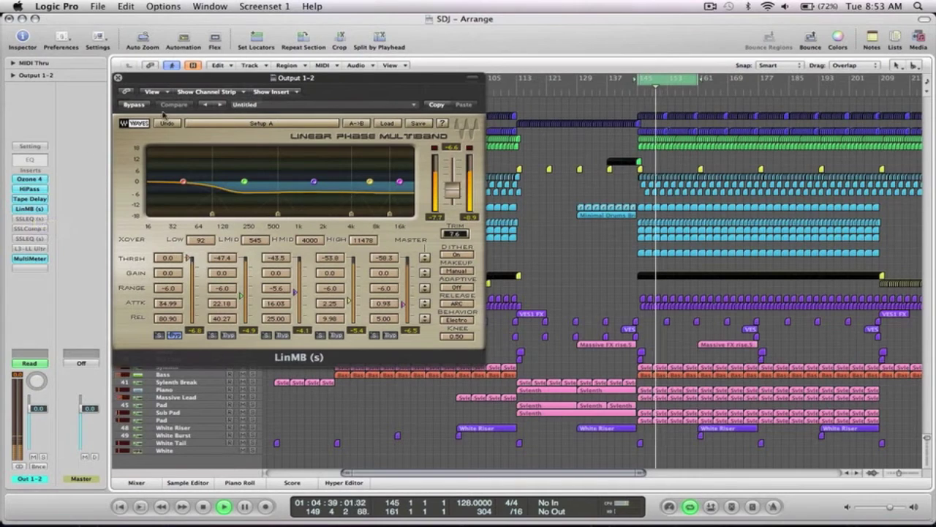
Compare the looped mix with LinMB bypassed and active, and close the plug-in with LinMB left enabled
alt+click(31, 208)
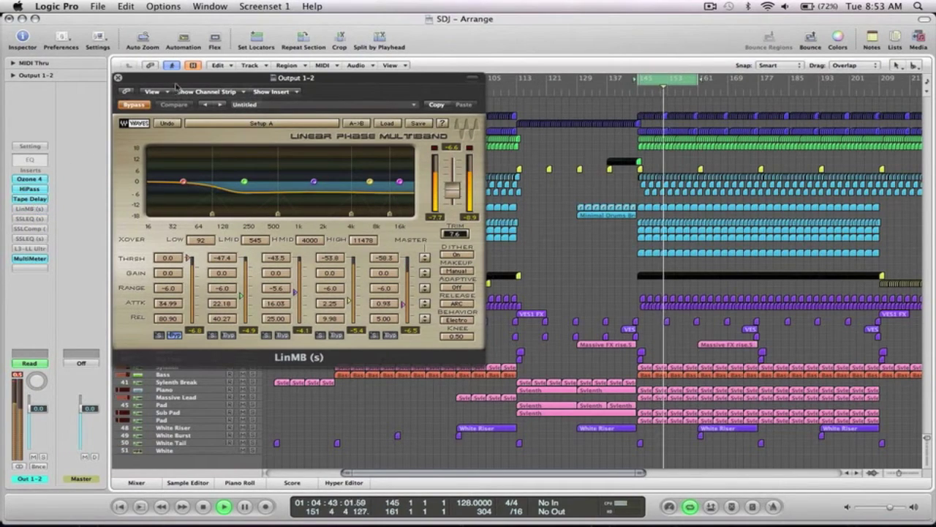
click(142, 105)
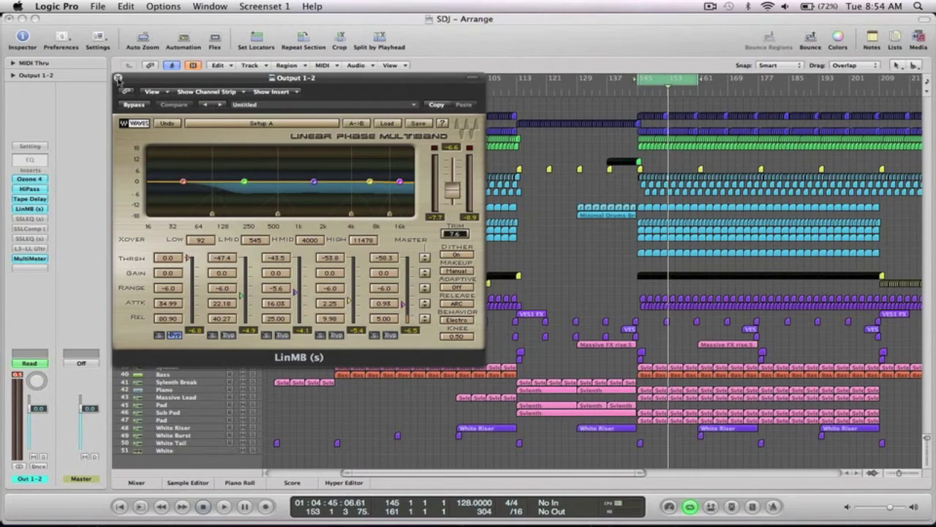
click(118, 79)
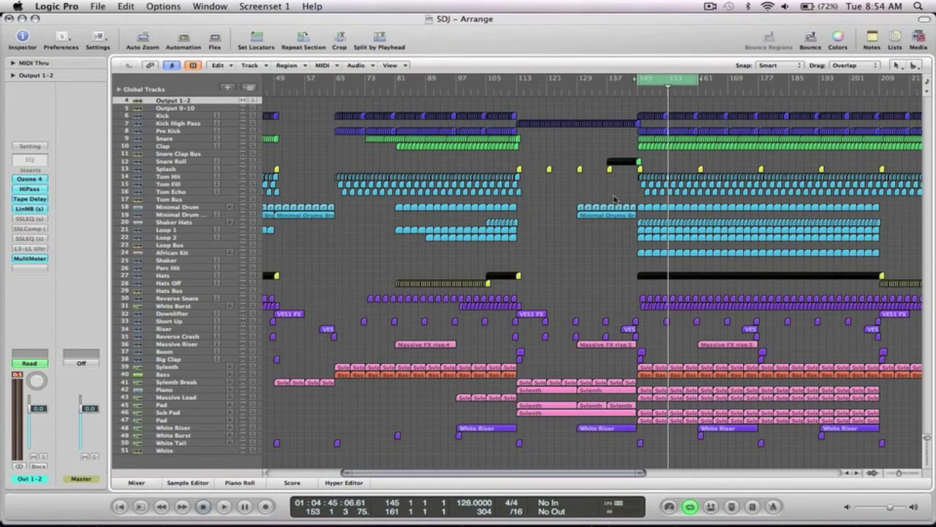
Re-enable the SSLEQ directly after LinMB, listen to the section from bar 145 through it, and close its window
drag(768, 451, 650, 174)
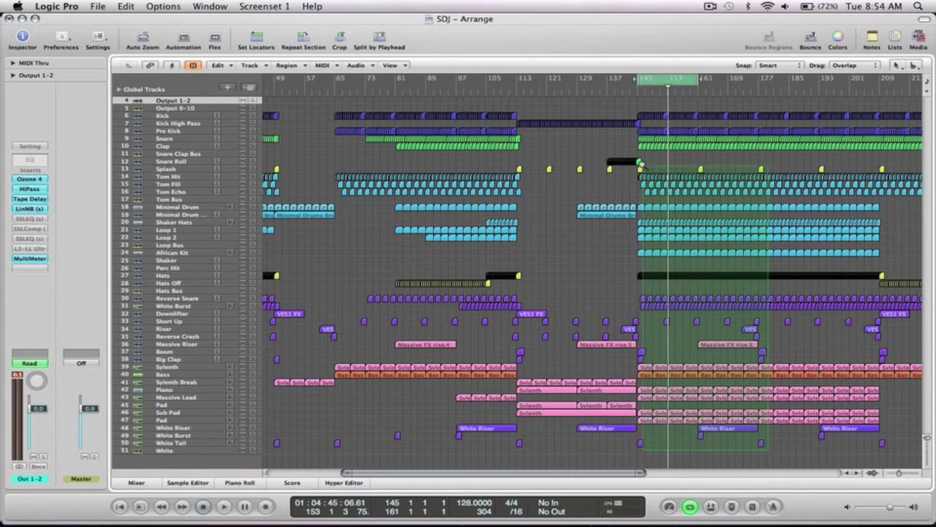
key(z)
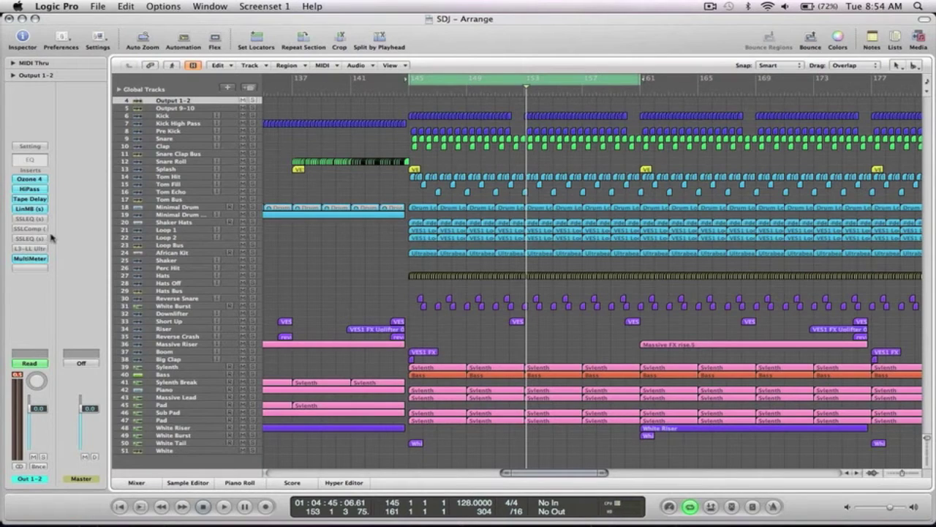
click(32, 218)
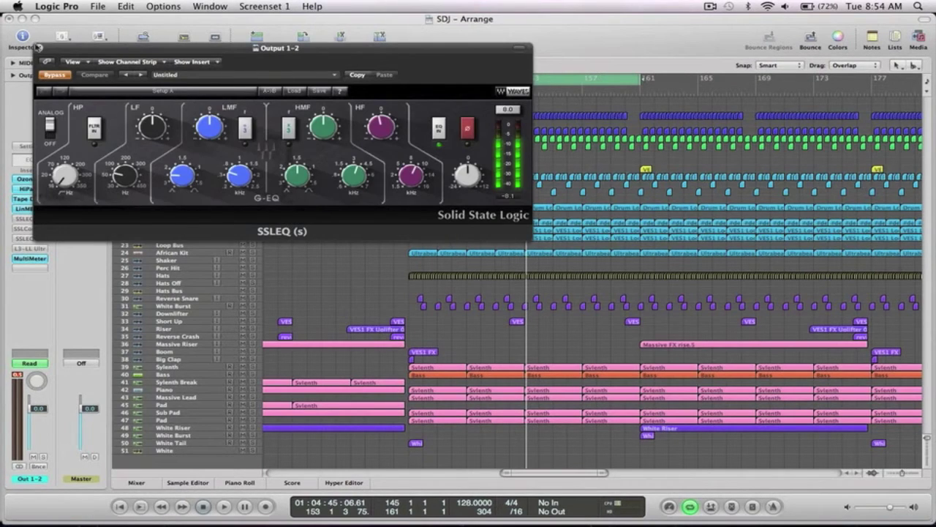
click(55, 76)
key(space)
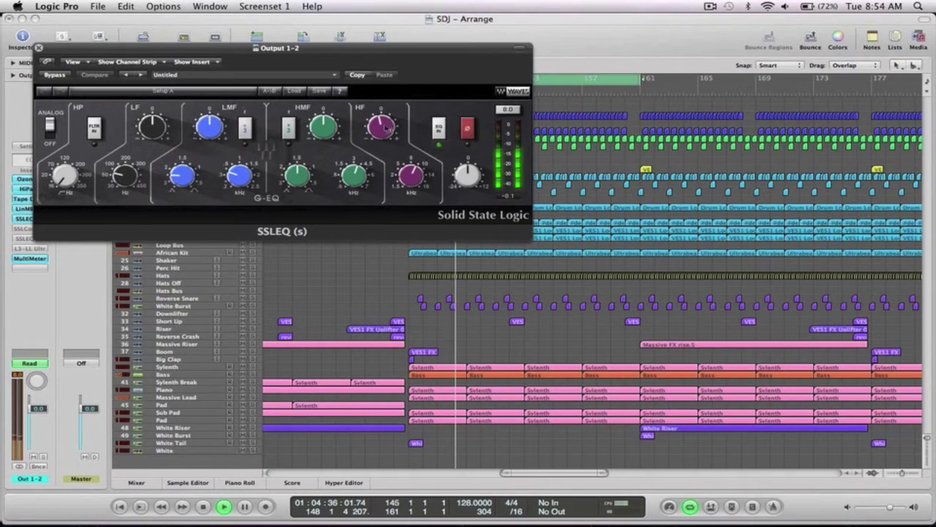
mouse_move(385, 126)
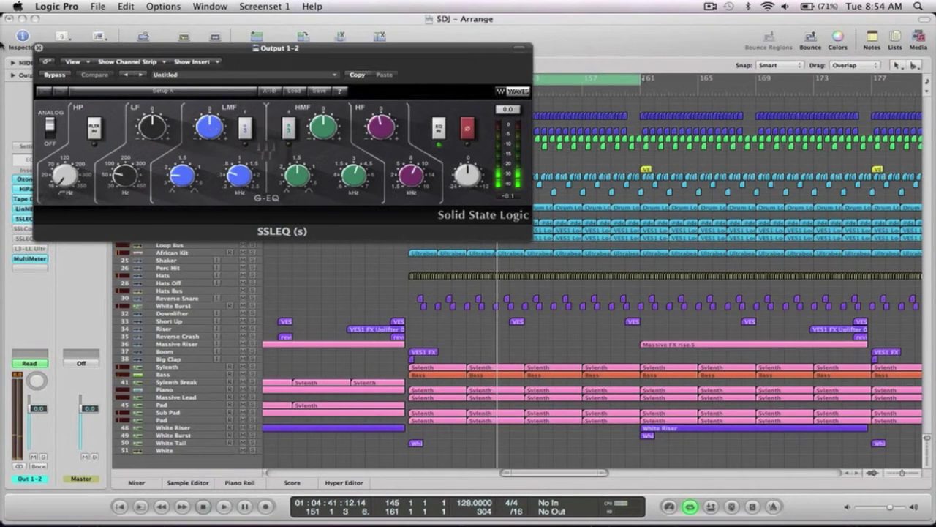
click(39, 49)
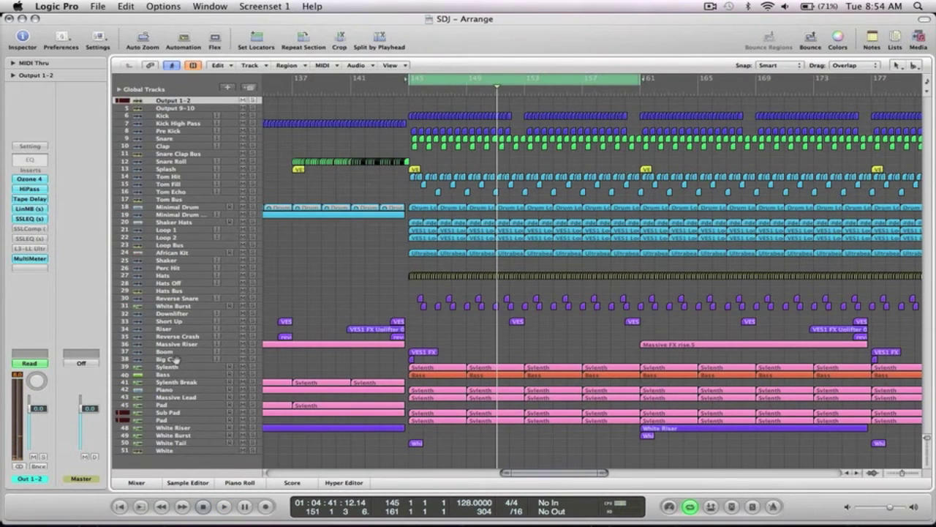
Open the MultiMeter insert, play the loop to examine the mix's frequency spectrum, and move the meter window over the arrangement
click(32, 258)
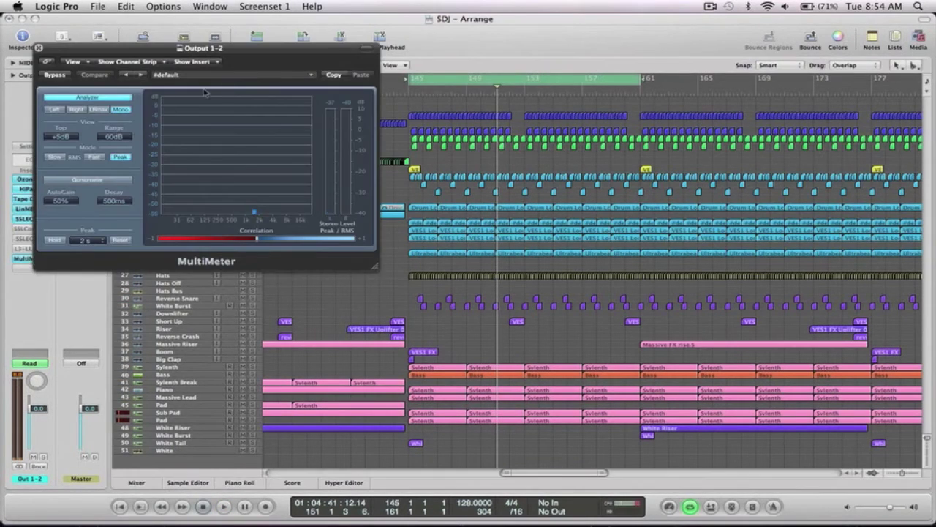
key(space)
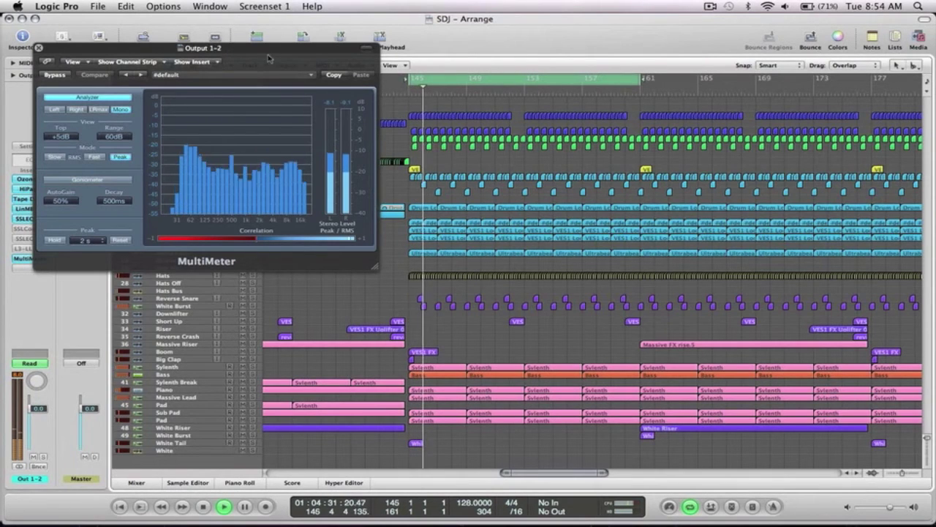
drag(203, 47, 695, 134)
key(space)
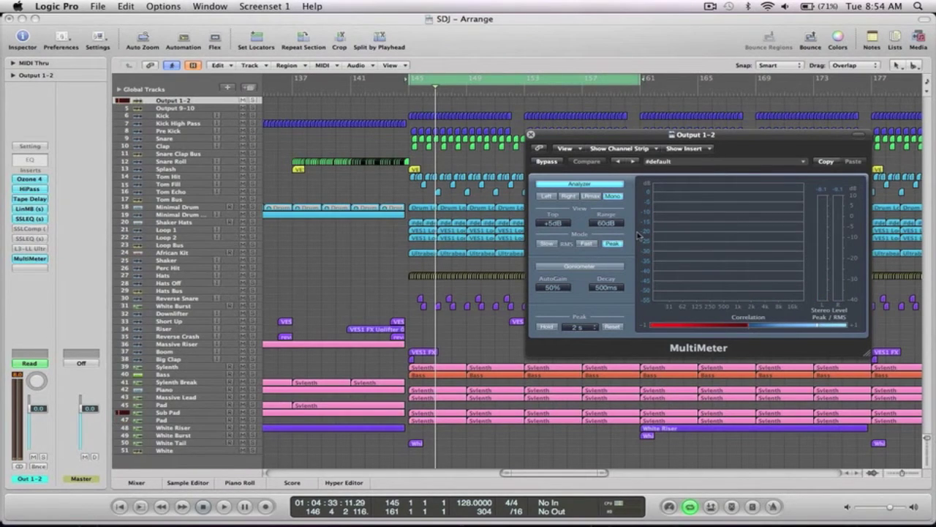
Play the loop to examine its stereo image in MultiMeter's Goniometer, switch back to the Analyzer, and close the meter
click(578, 266)
key(space)
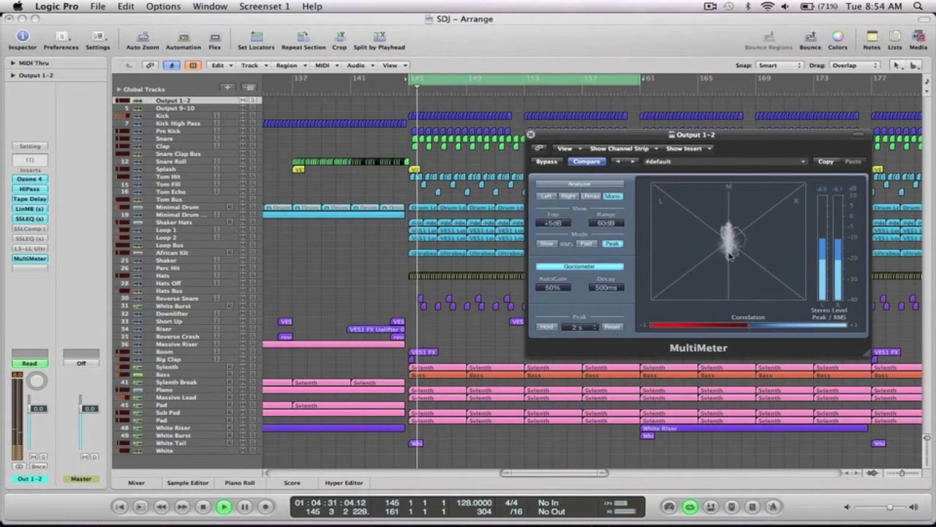
click(543, 183)
click(531, 134)
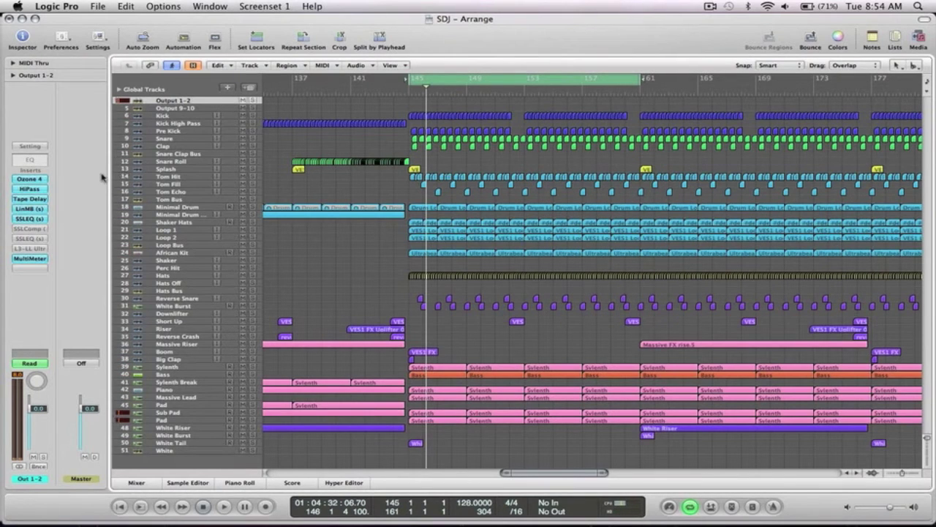
Re-enable the SSLComp bus compressor, listen to the loop from bar 145 through it, and close its window
click(28, 229)
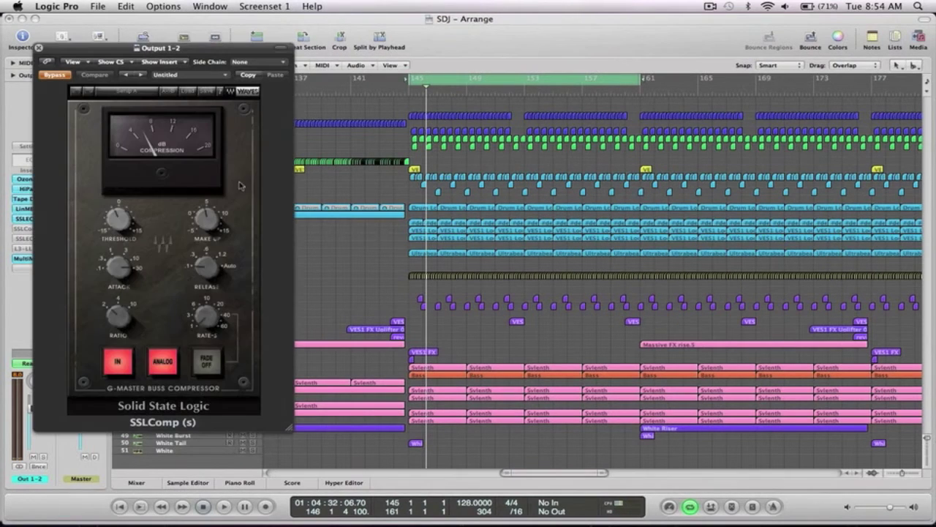
key(space)
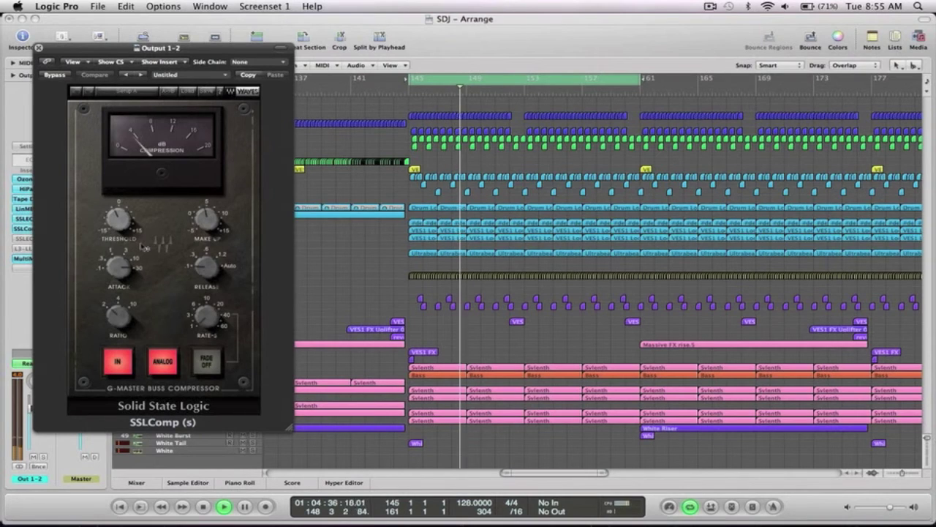
key(space)
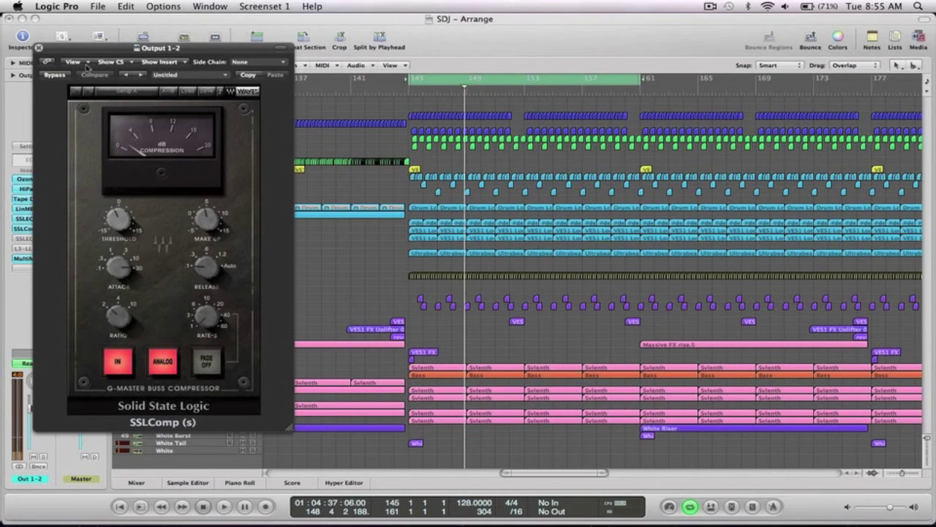
click(40, 48)
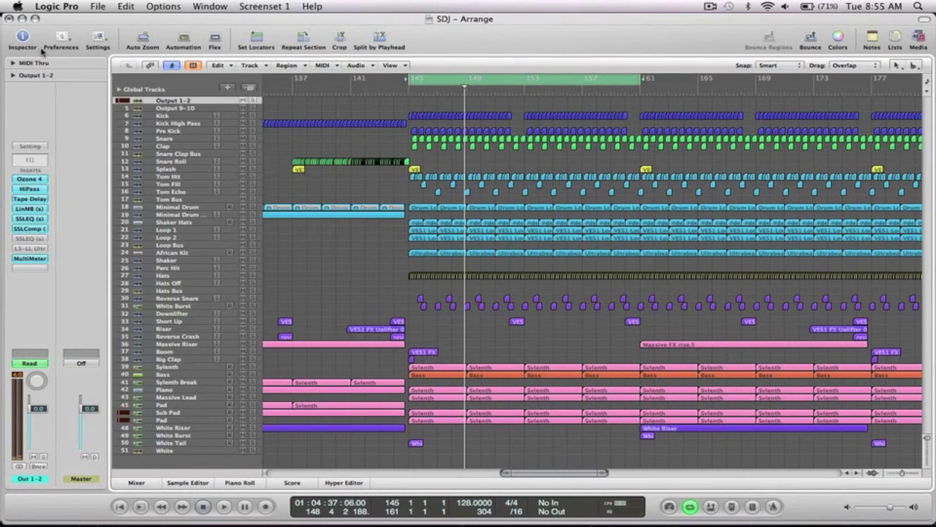
Re-enable the second SSLEQ after the compressor, listen to the loop through it, and close its window
click(29, 239)
key(space)
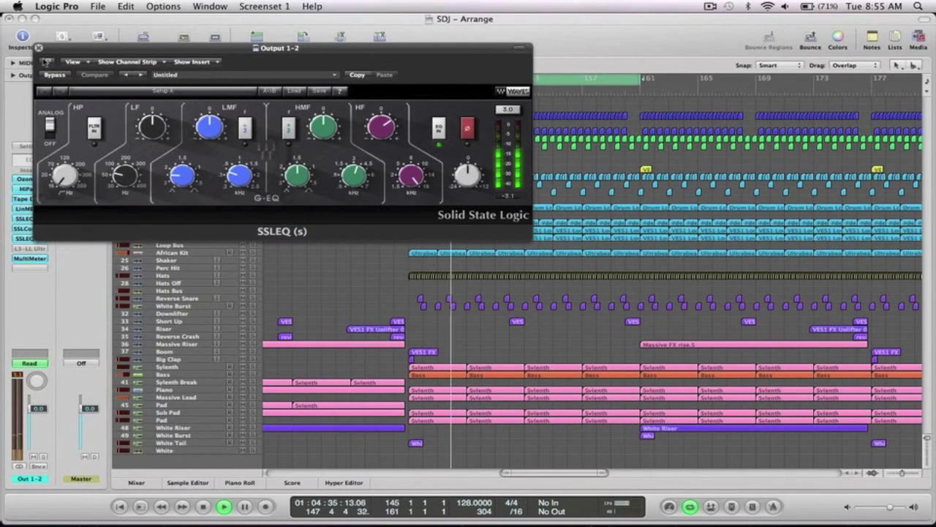
click(39, 48)
key(space)
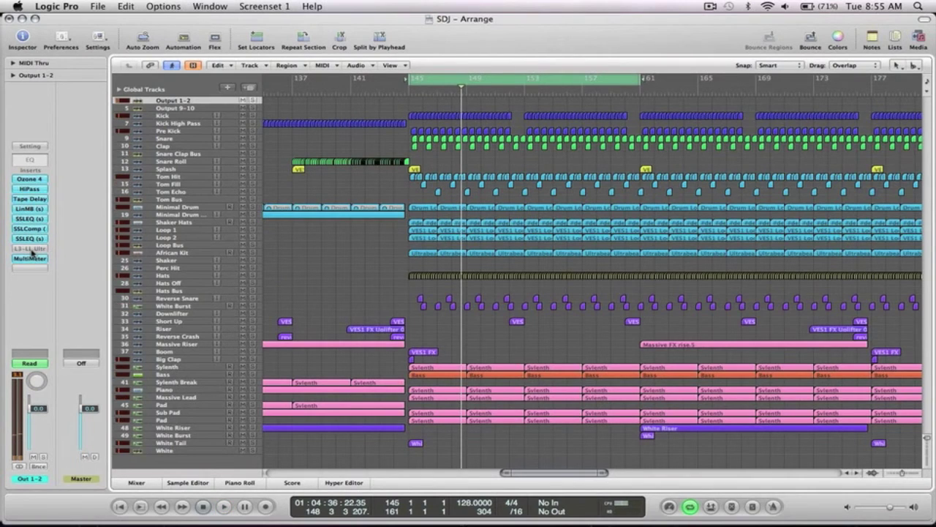
Re-enable the L3-LL limiter, compare the playing loop with it bypassed and active, and close it left enabled
alt+click(28, 249)
key(space)
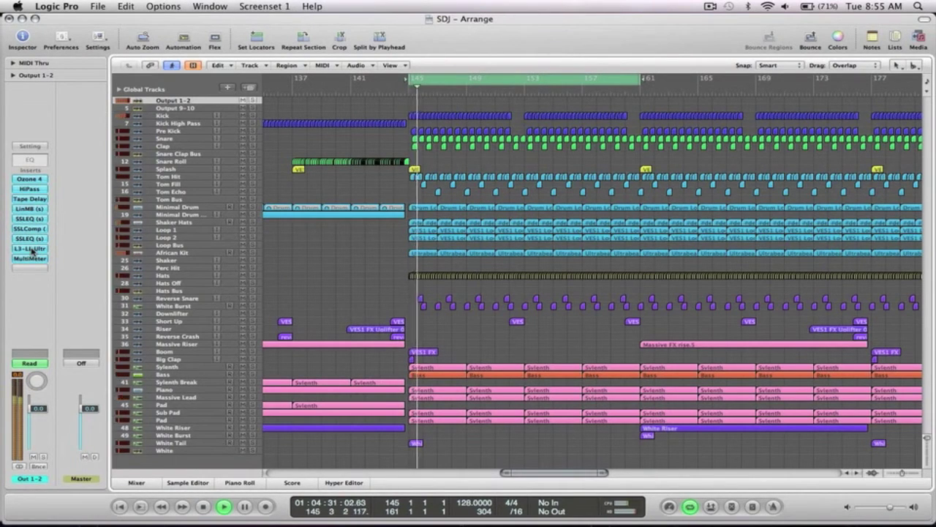
click(29, 249)
click(55, 74)
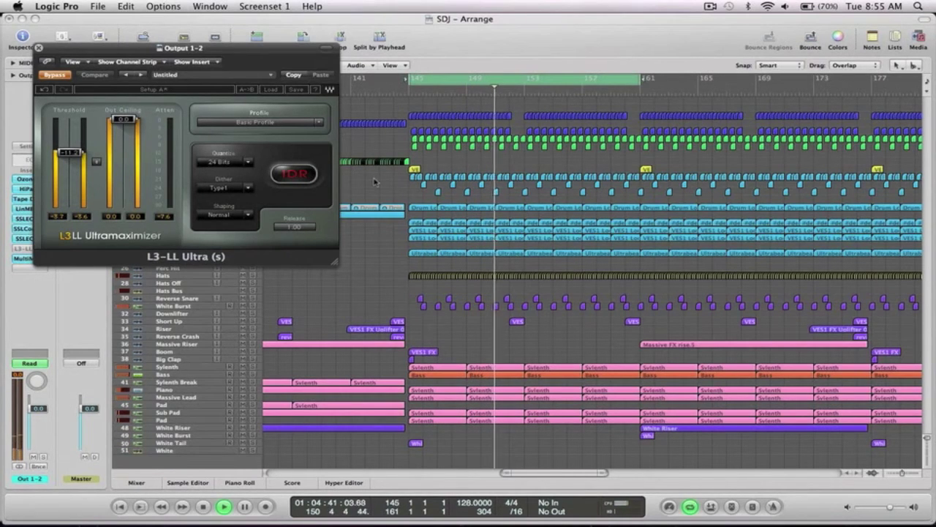
click(53, 75)
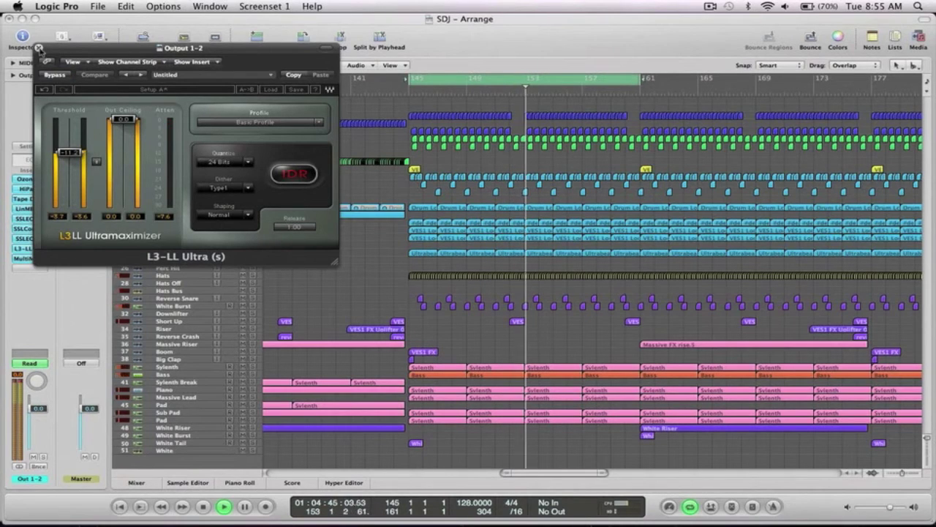
click(40, 48)
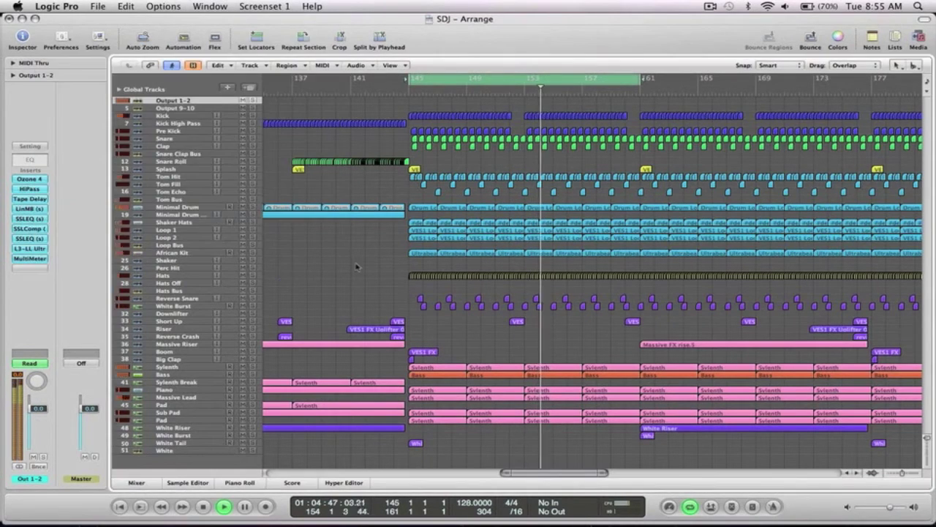
Stop playback and turn off the cycle range between bars 145 and 161
ctrl+alt+click(354, 254)
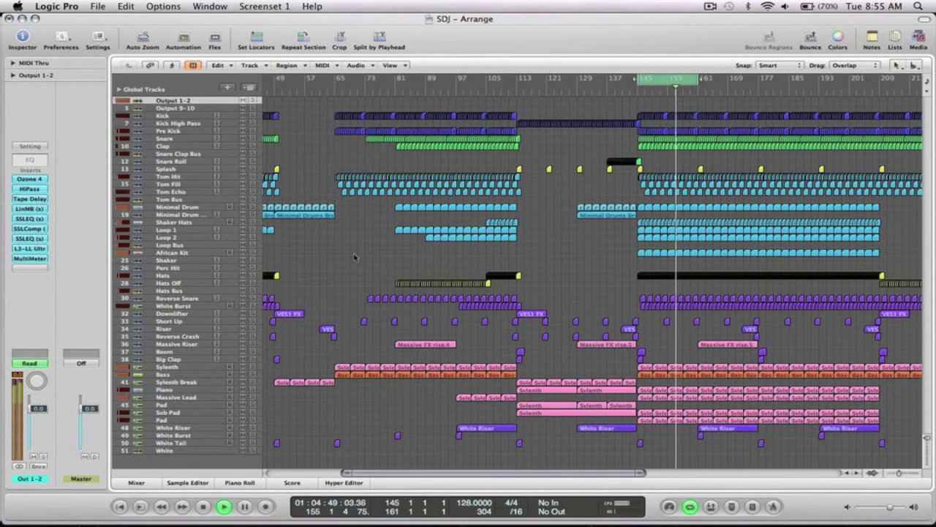
key(space)
click(667, 80)
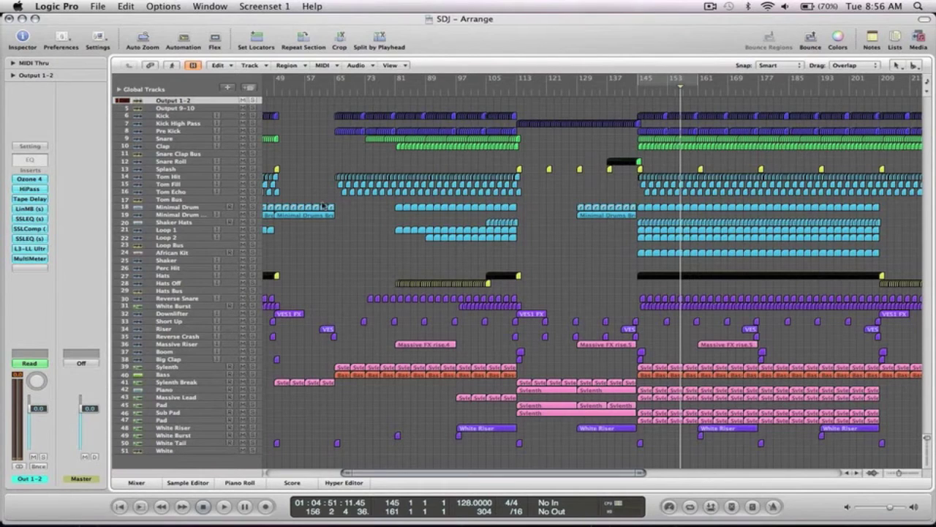
scroll(333, 195, left, 3)
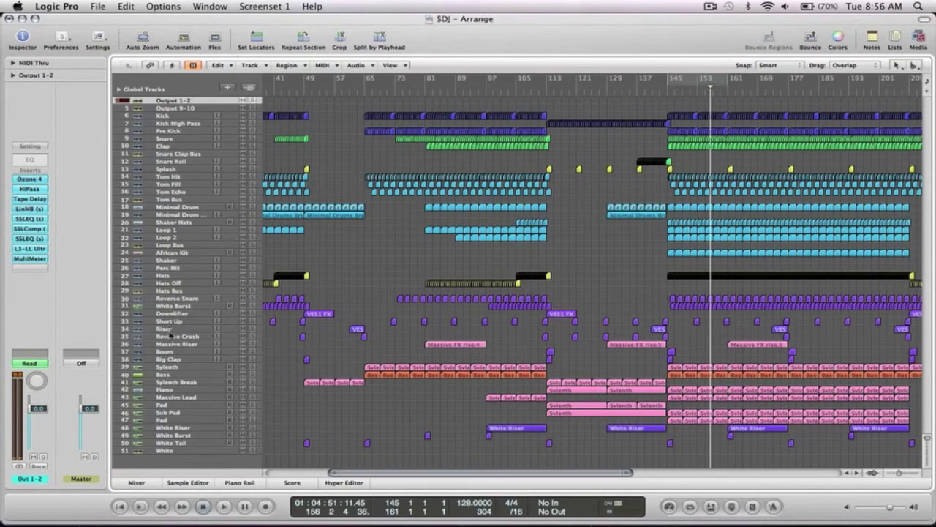
Create one new audio track and place it directly above the Kick track
click(167, 115)
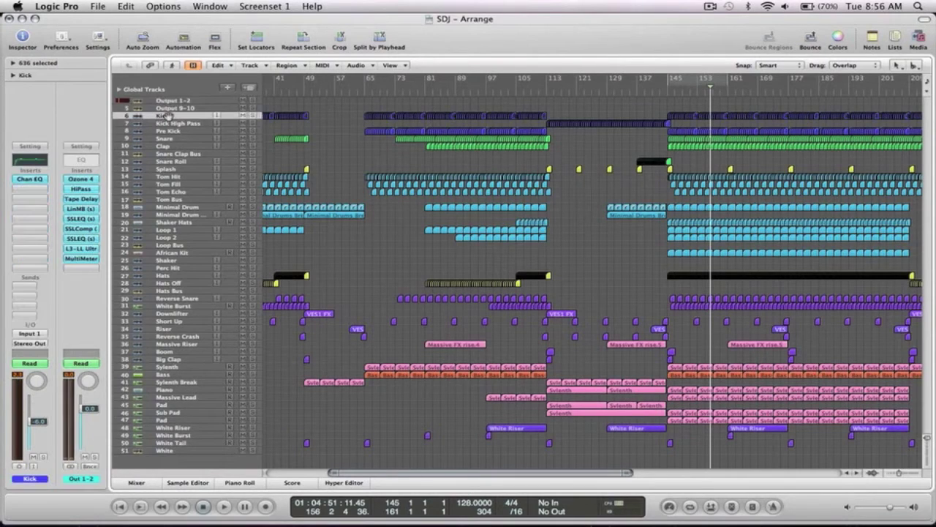
click(228, 87)
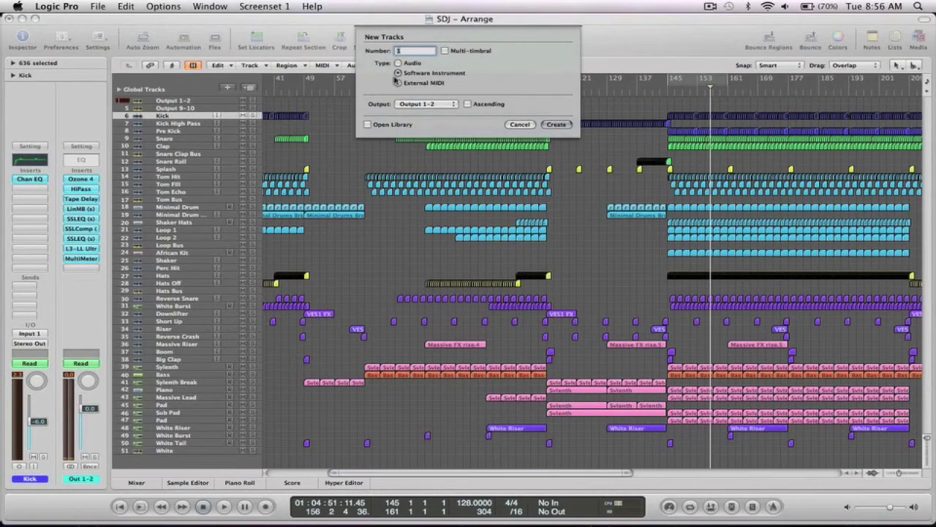
click(398, 63)
click(452, 128)
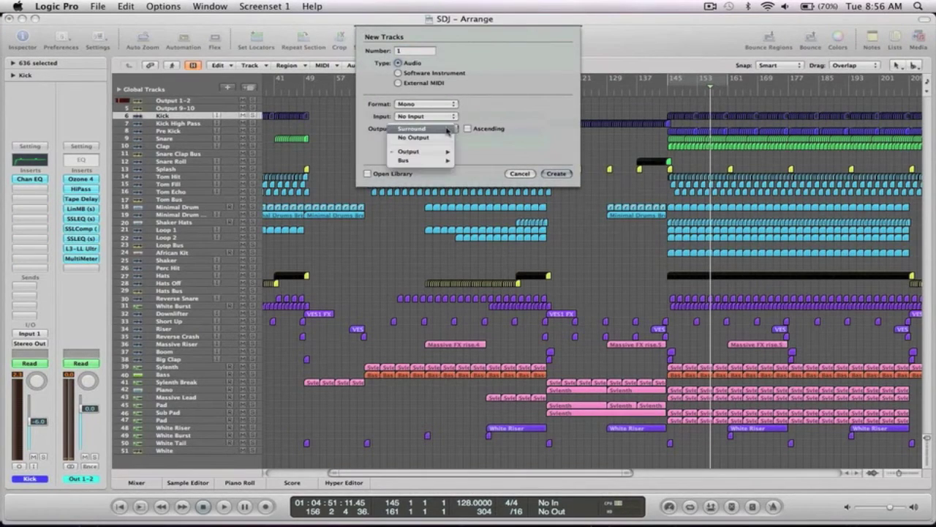
click(425, 128)
click(554, 174)
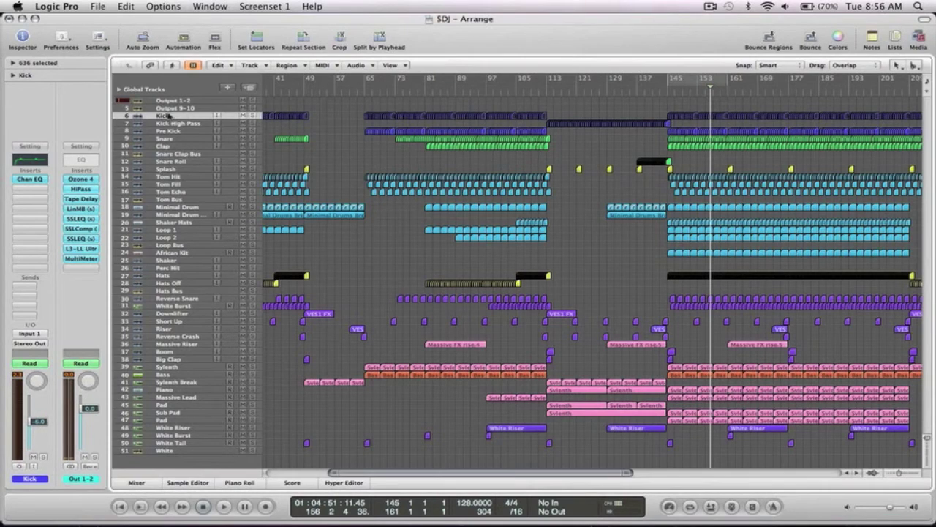
drag(136, 123, 167, 114)
Import the song's bounced MP3 from the project's Bounces folder onto the new audio track at bar 17, and hide the media browser
click(918, 38)
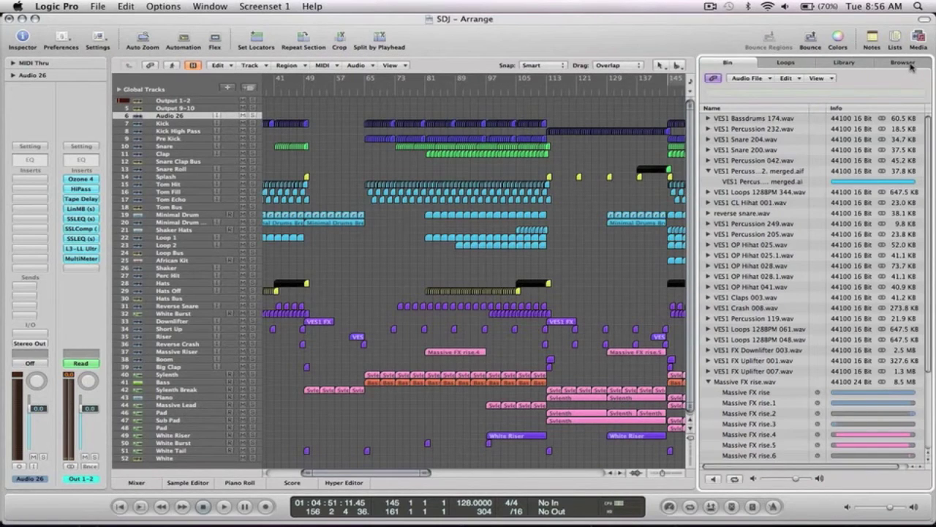
click(907, 63)
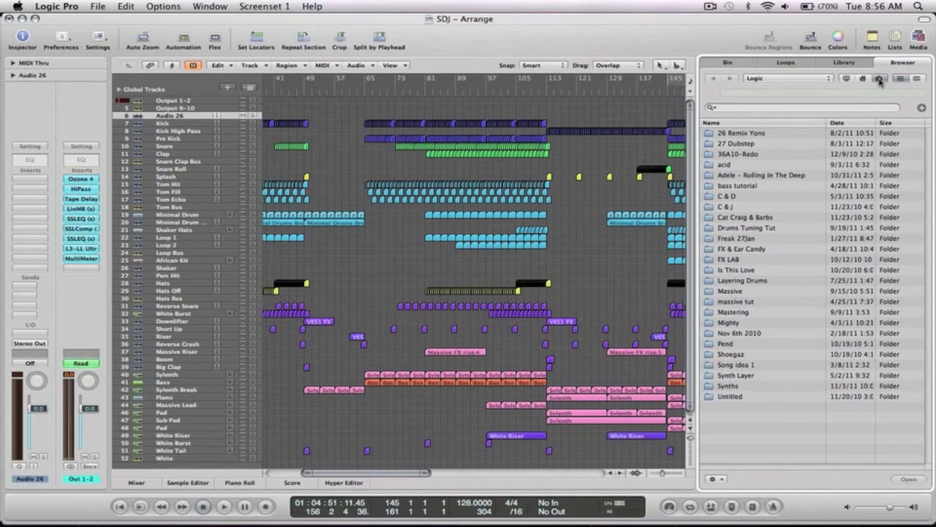
click(880, 79)
double_click(735, 144)
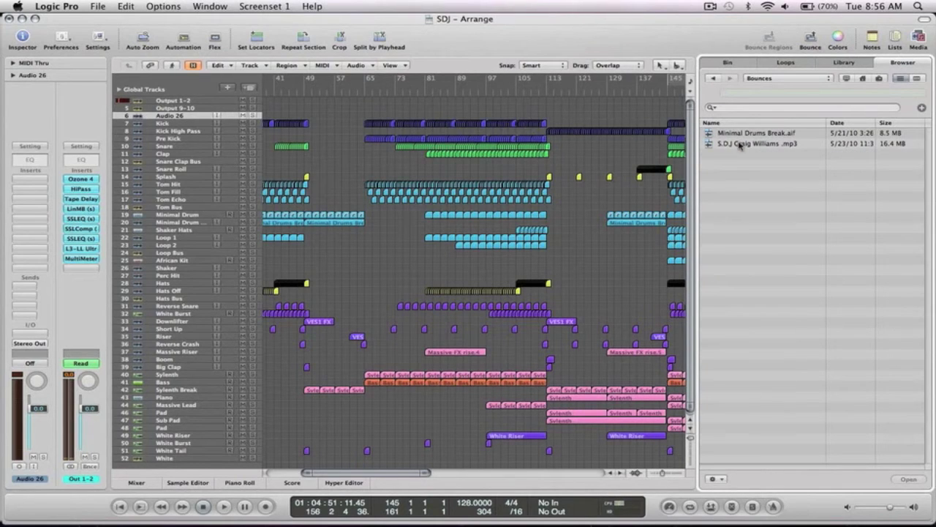
drag(741, 144, 336, 119)
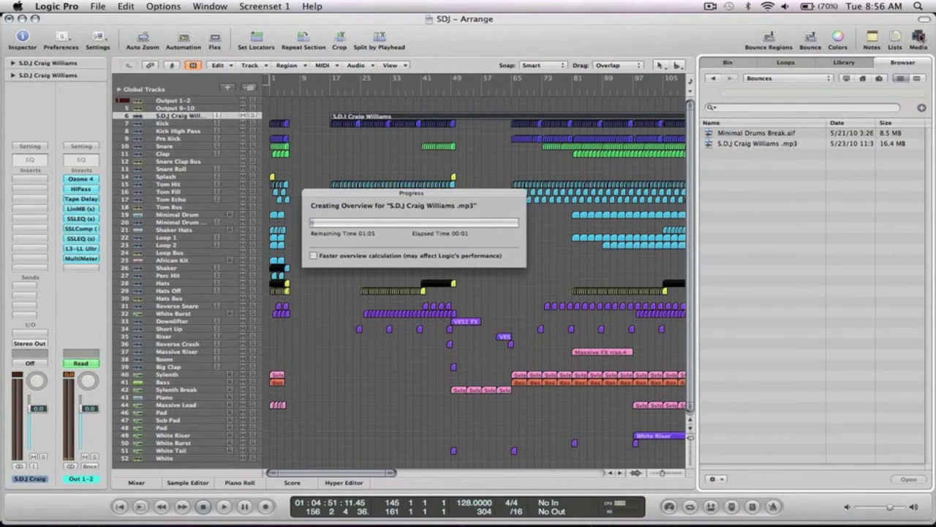
click(919, 37)
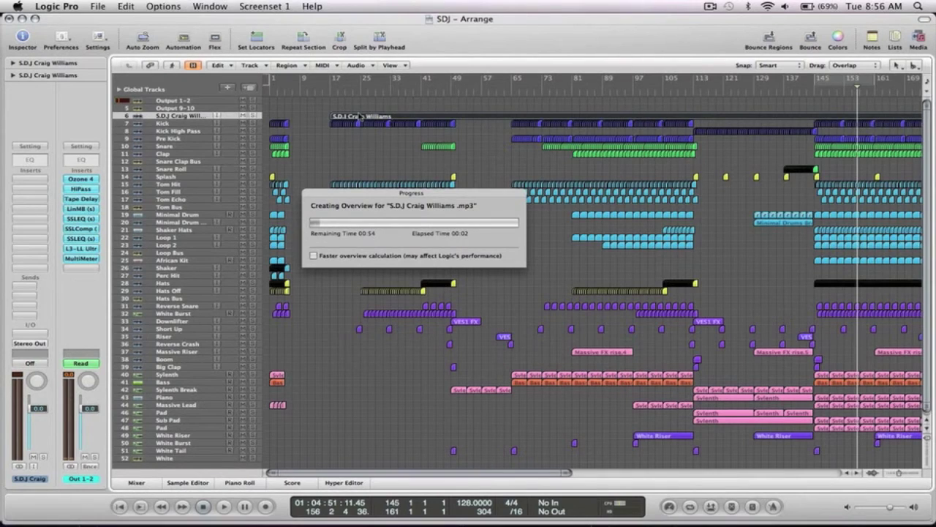
Shift the imported MP3 region about one beat earlier to align its beats with the Kick regions
drag(358, 117, 375, 144)
drag(508, 195, 505, 94)
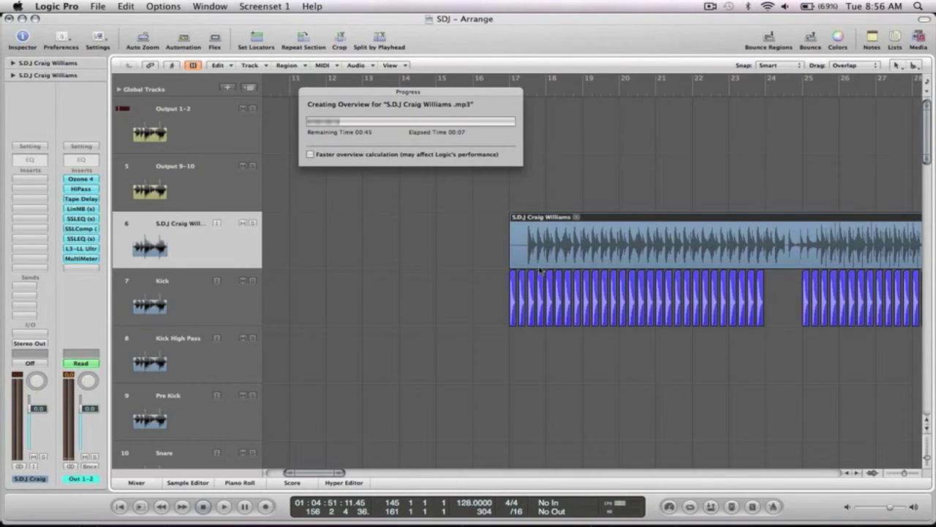
drag(563, 295, 486, 208)
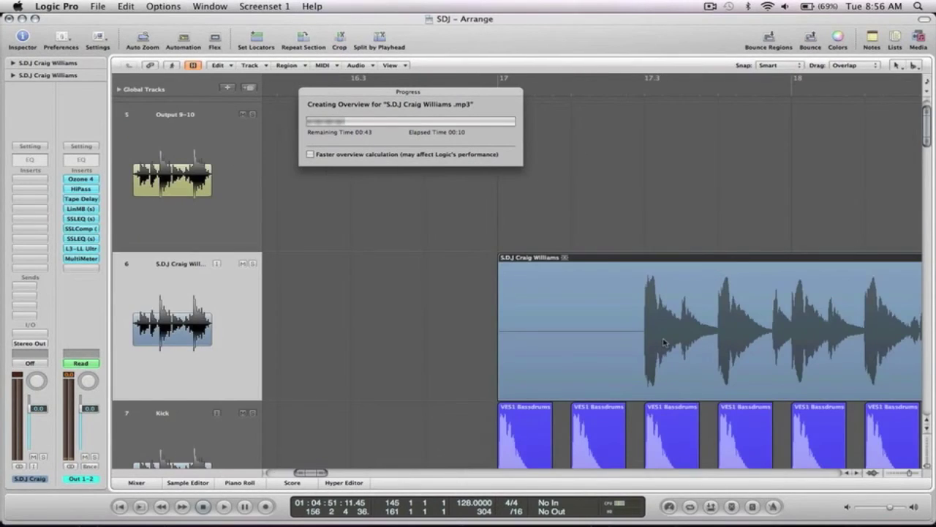
drag(602, 341, 526, 349)
Split the MP3 region at bars 65 and 49, and move the section between them onto a second new audio track
ctrl+alt+click(560, 332)
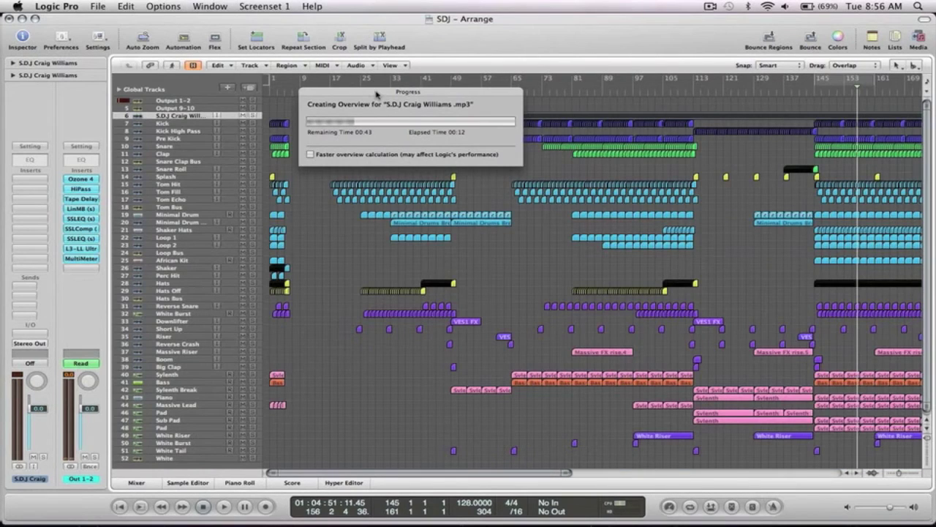
drag(379, 96, 403, 290)
drag(750, 163, 311, 79)
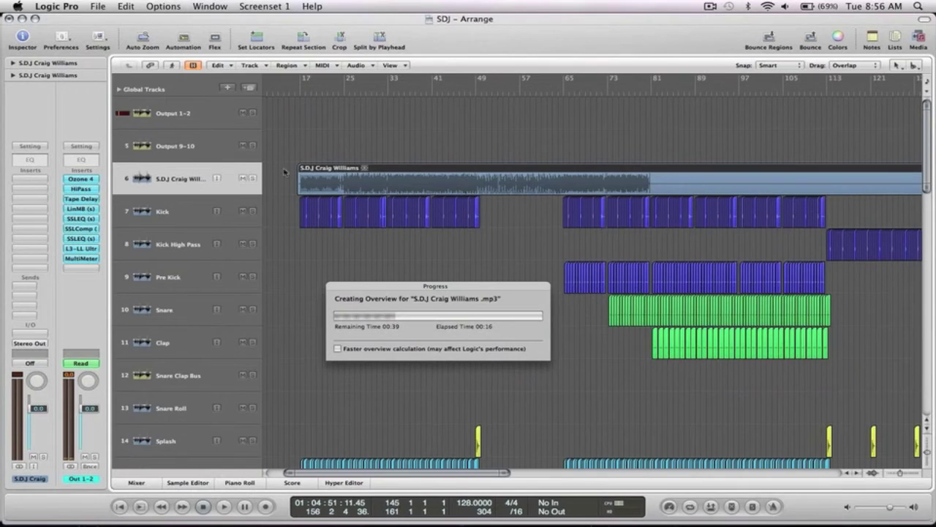
click(563, 187)
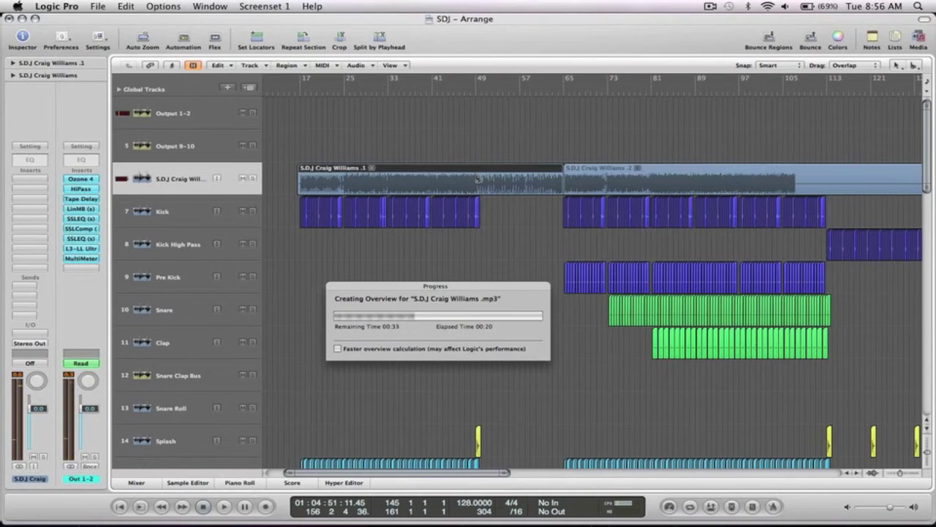
click(477, 179)
click(249, 87)
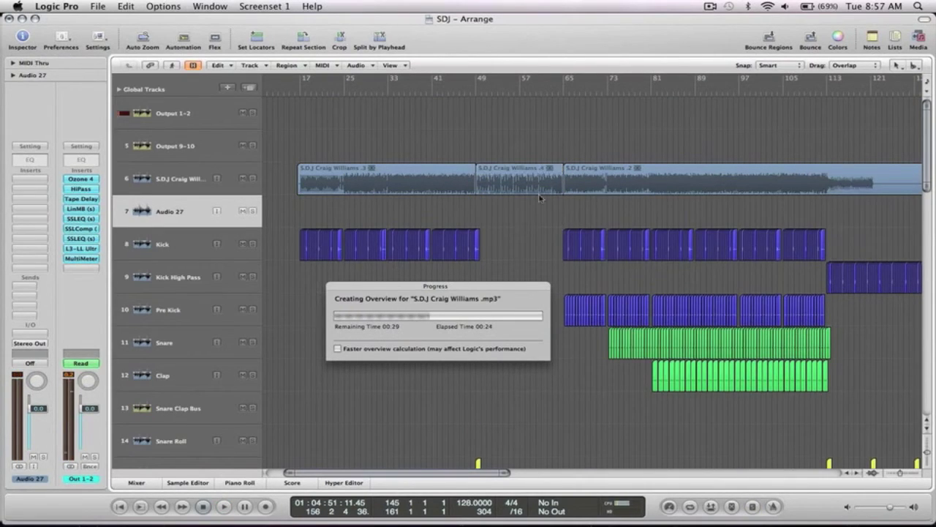
drag(543, 190, 538, 208)
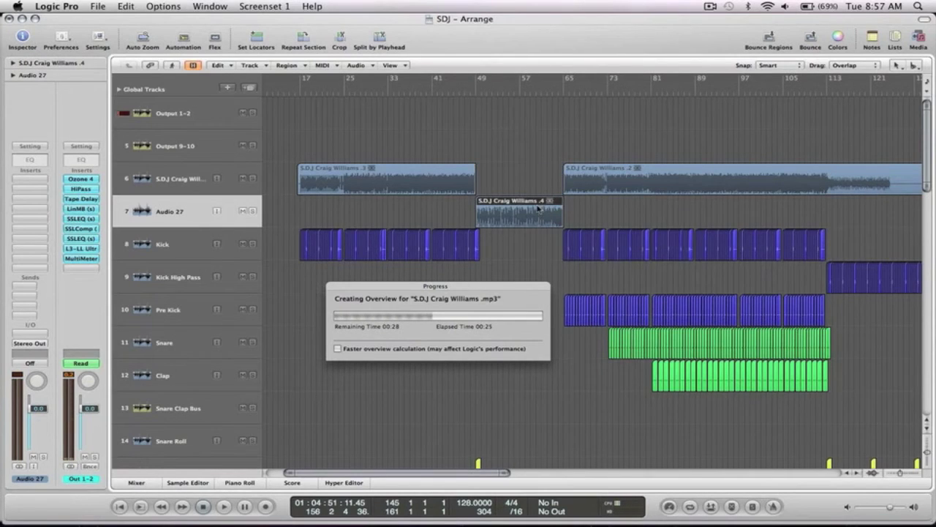
Split the MP3 region at bars 113 and 145, and move the section between them onto the second audio track
scroll(538, 209, right, 10)
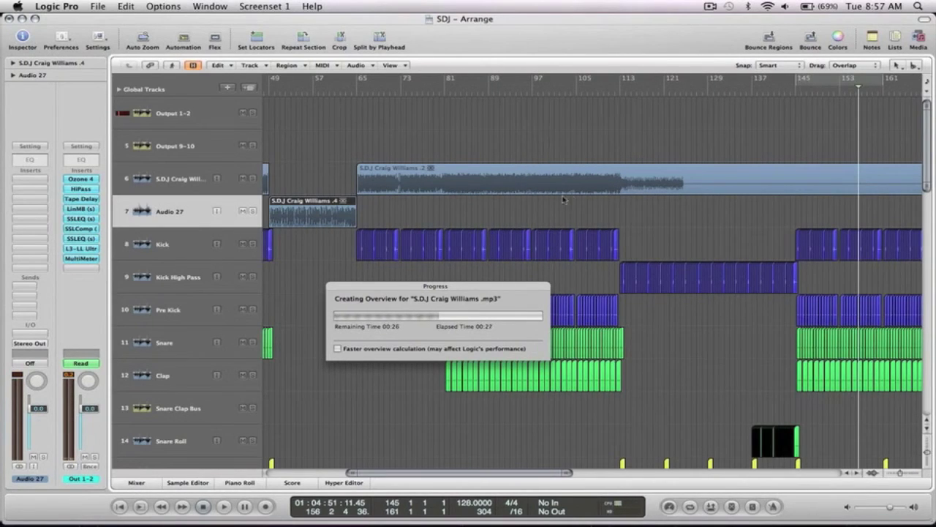
click(621, 188)
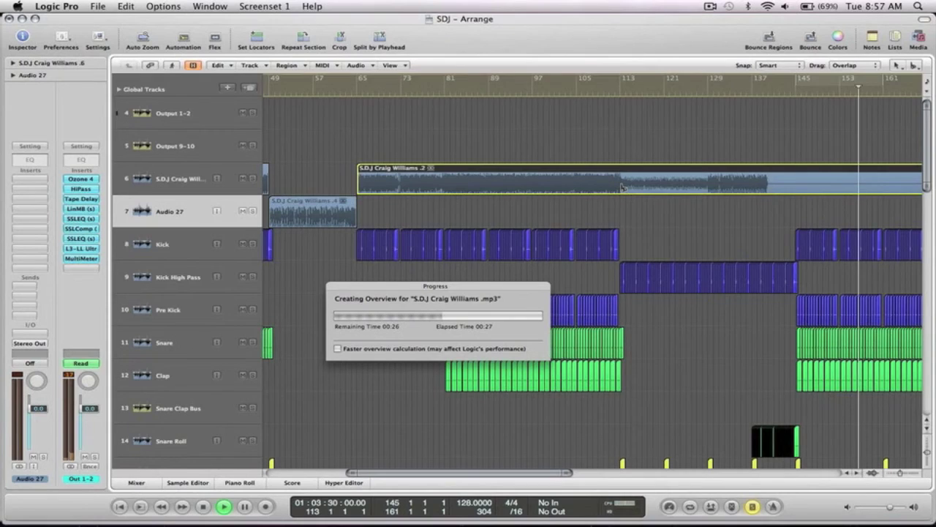
click(796, 189)
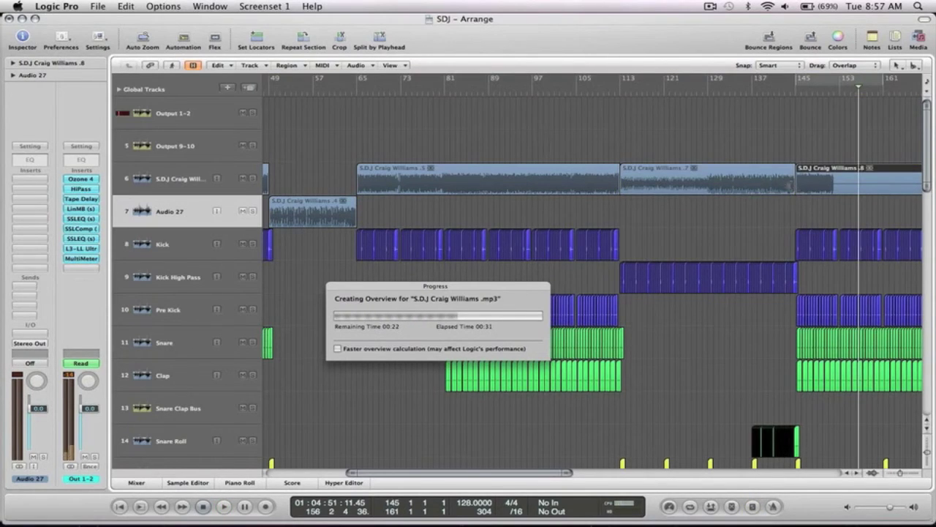
drag(750, 190, 732, 202)
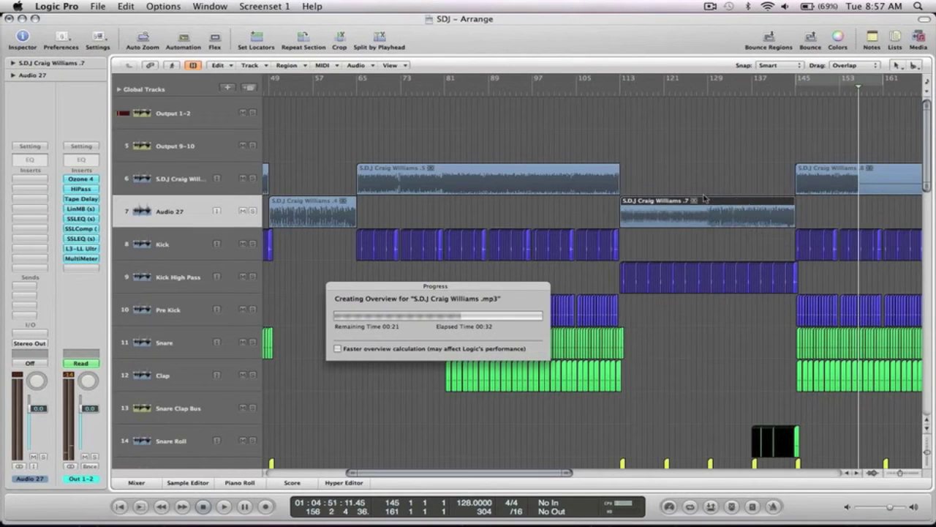
Solo both audio tracks holding the bounced song sections, and deselect all regions
ctrl+alt+click(398, 154)
drag(578, 158, 389, 127)
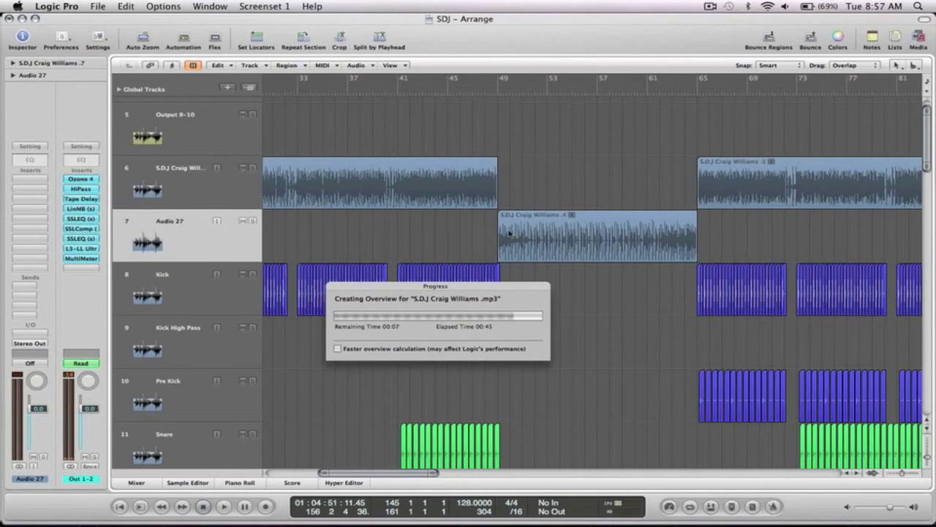
click(252, 167)
click(253, 221)
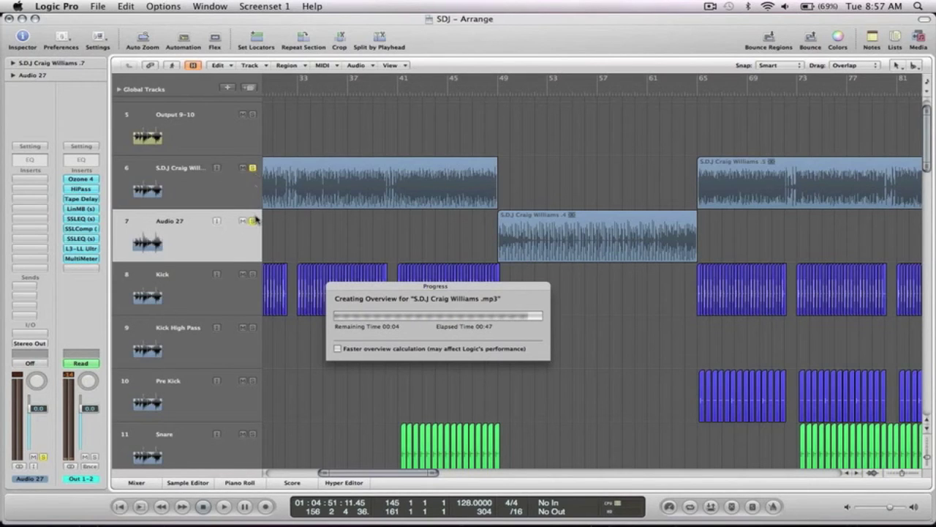
ctrl+alt+click(469, 185)
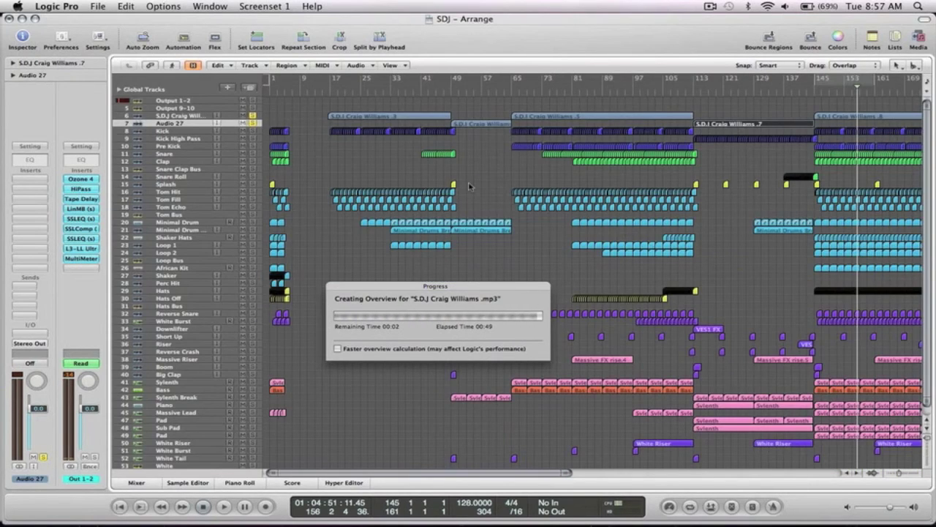
click(731, 168)
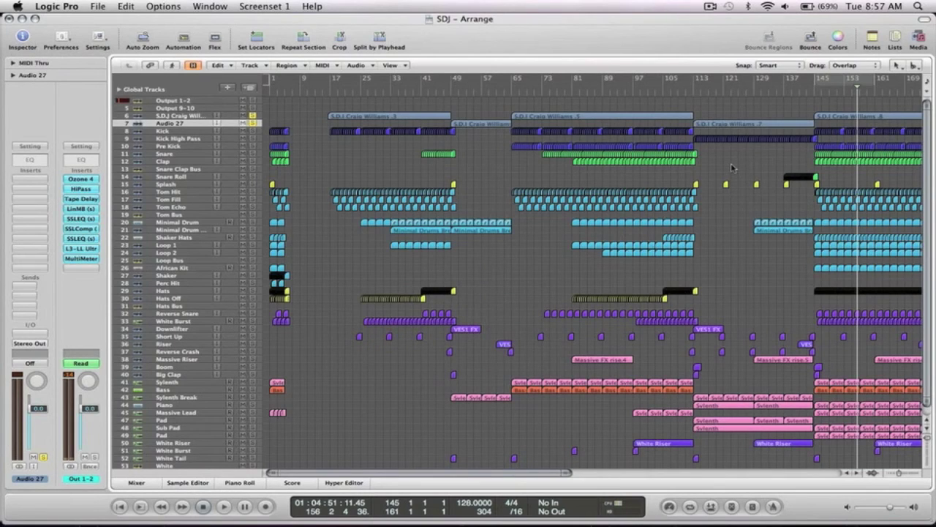